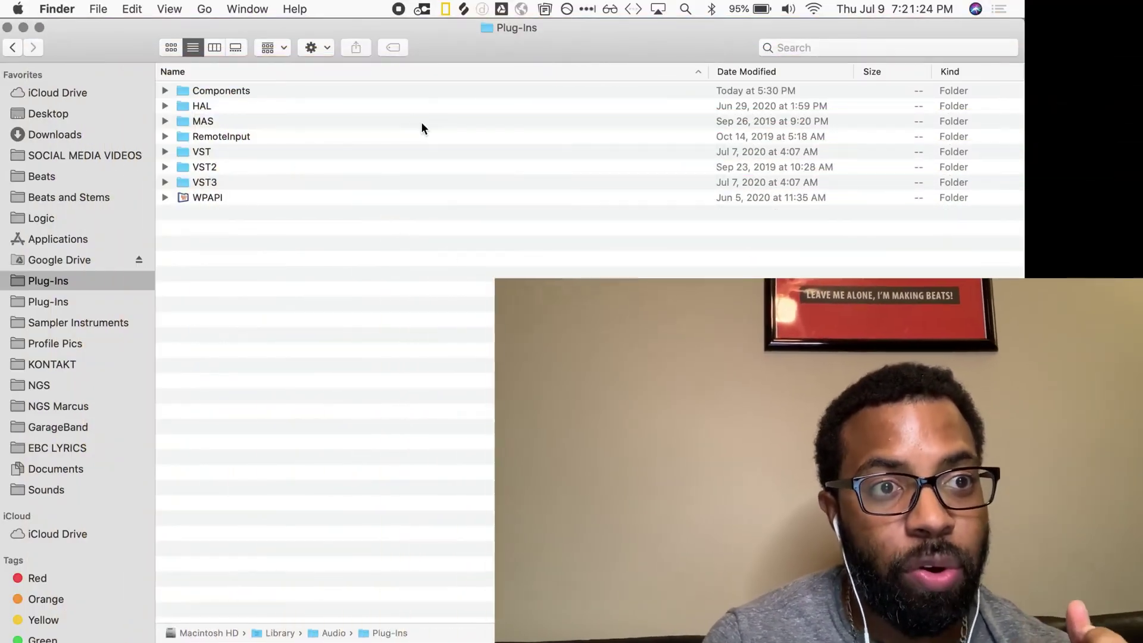
click(206, 8)
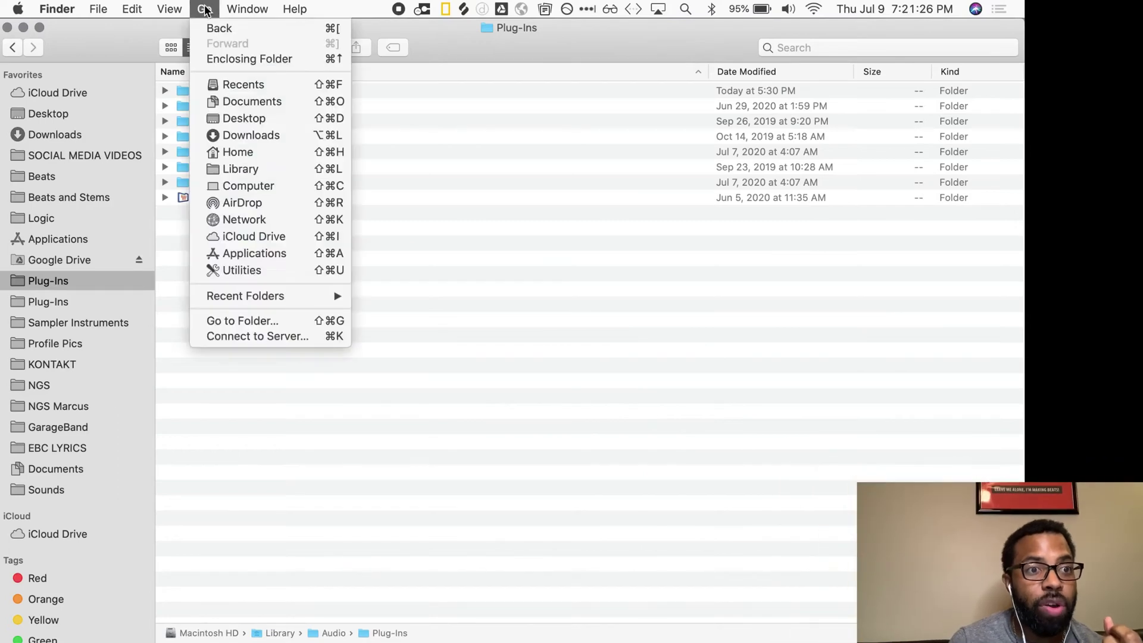
click(94, 45)
click(203, 8)
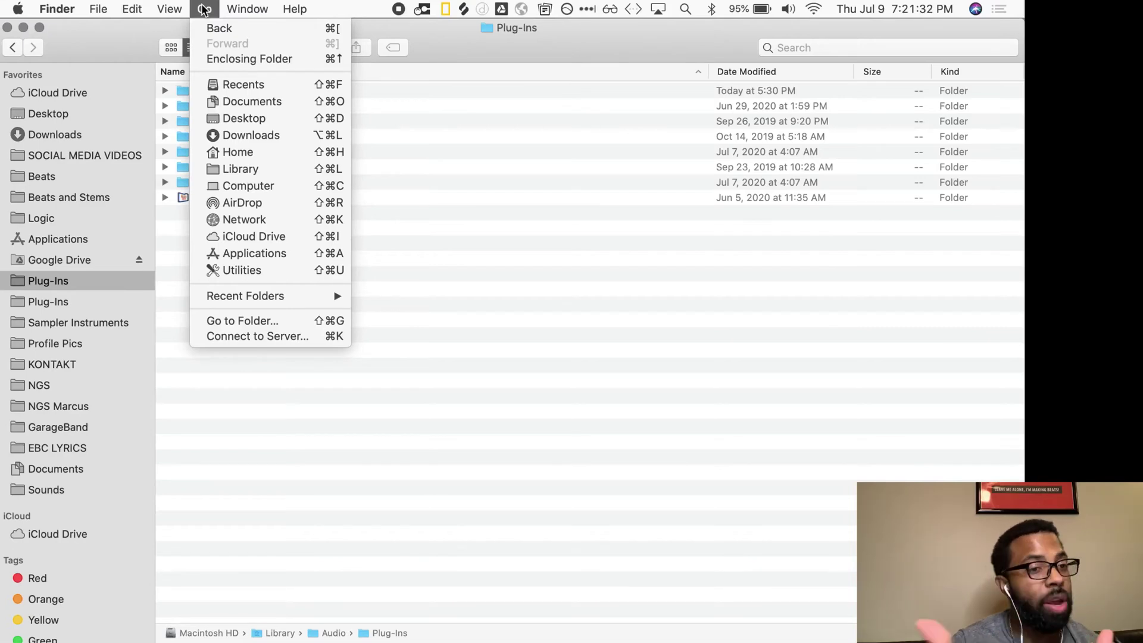
click(203, 8)
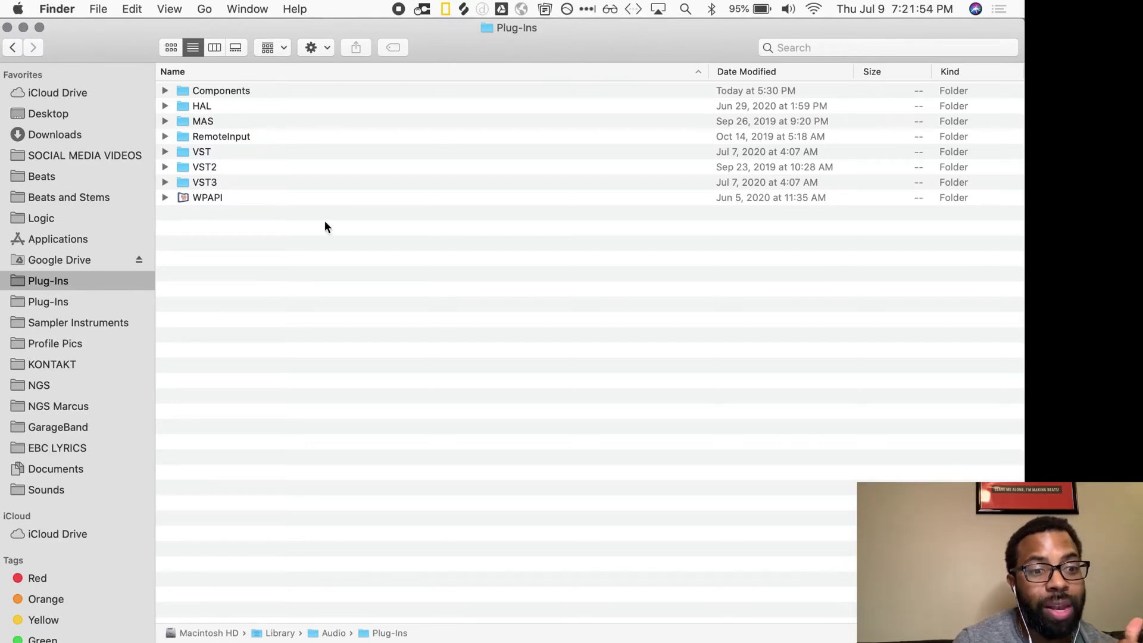
click(204, 9)
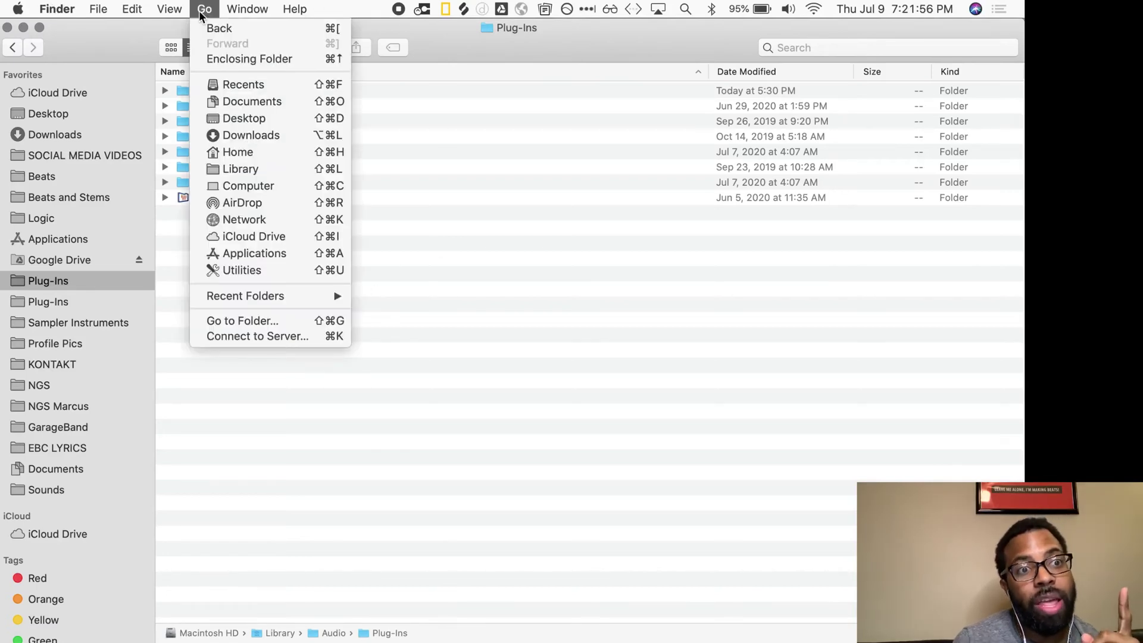
click(434, 184)
click(206, 9)
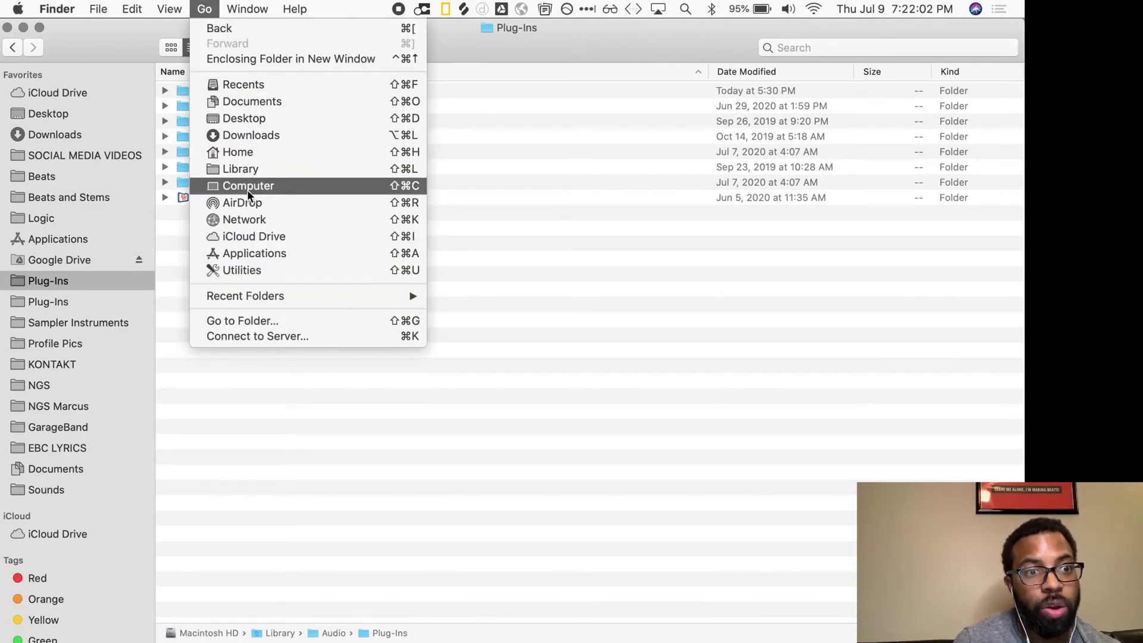
click(613, 171)
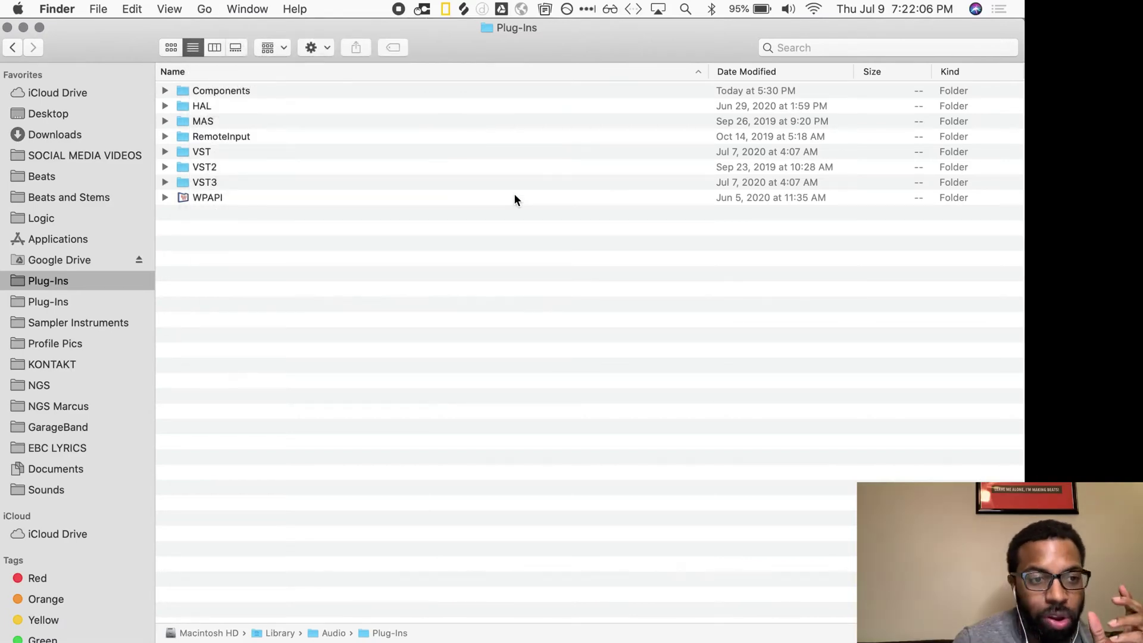
Step: Go up to Library, hide and re-show the path bar, then show the Desktop folder
double_click(274, 632)
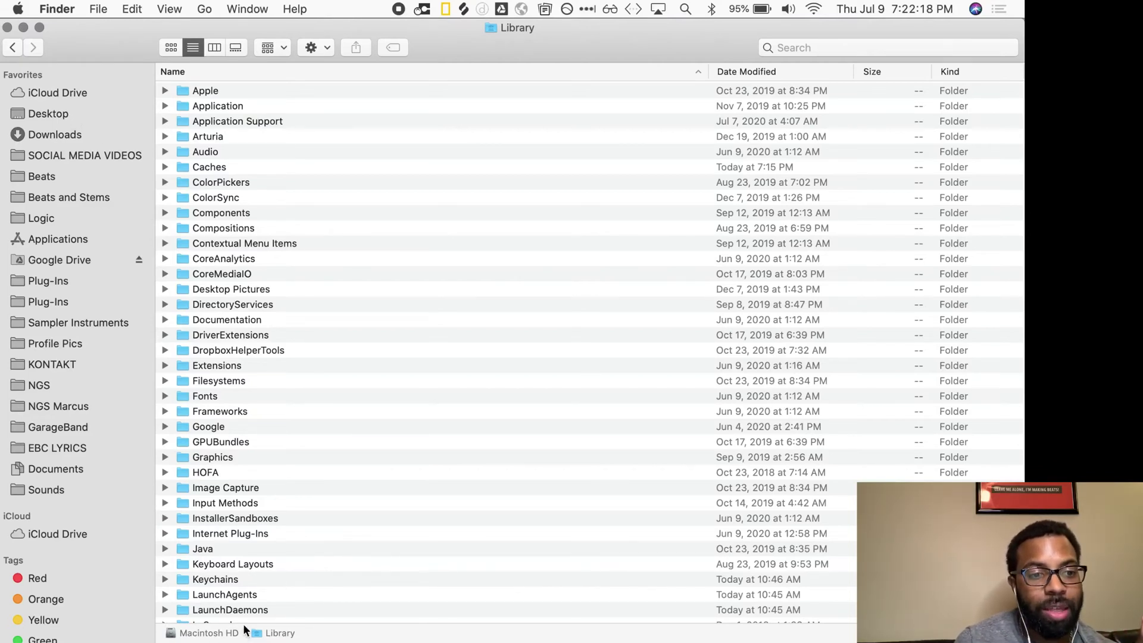
click(165, 8)
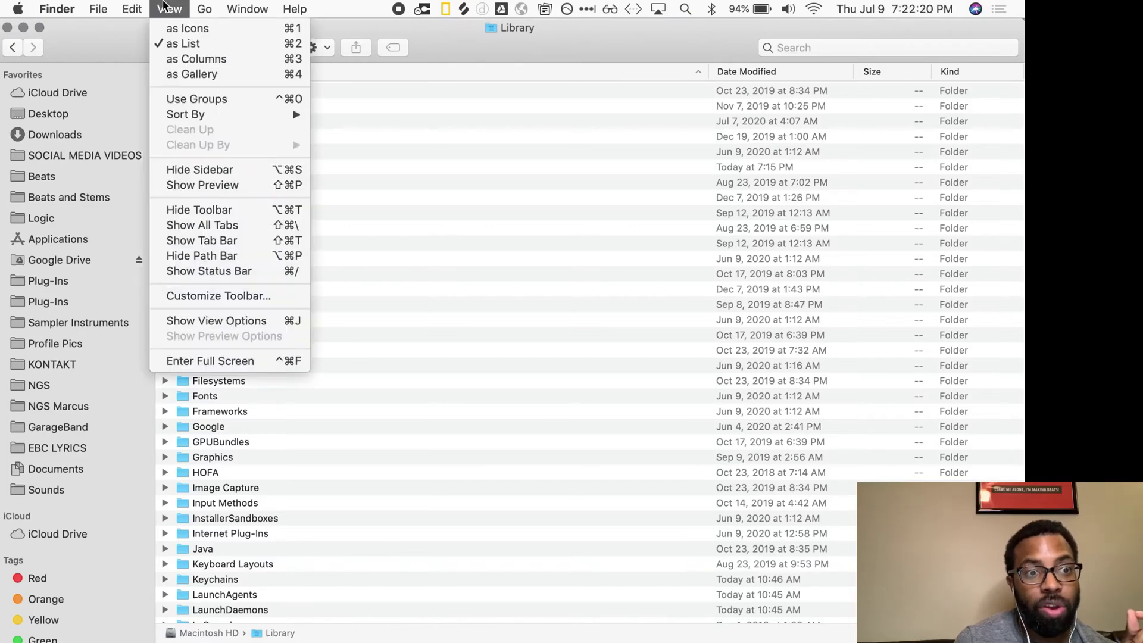
click(208, 259)
click(170, 8)
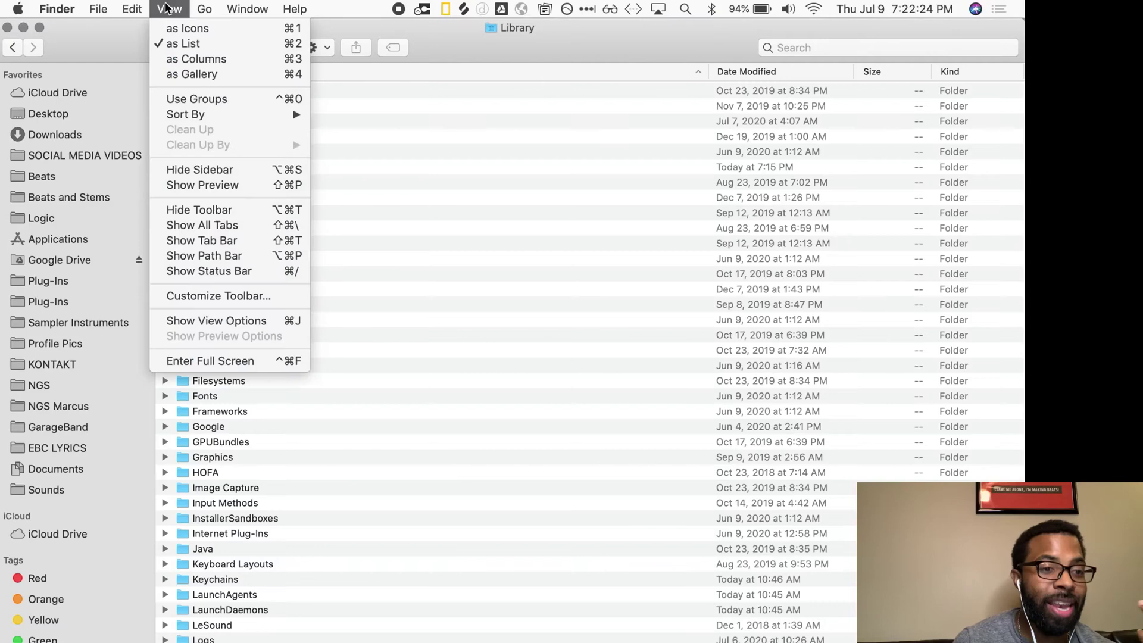
click(204, 257)
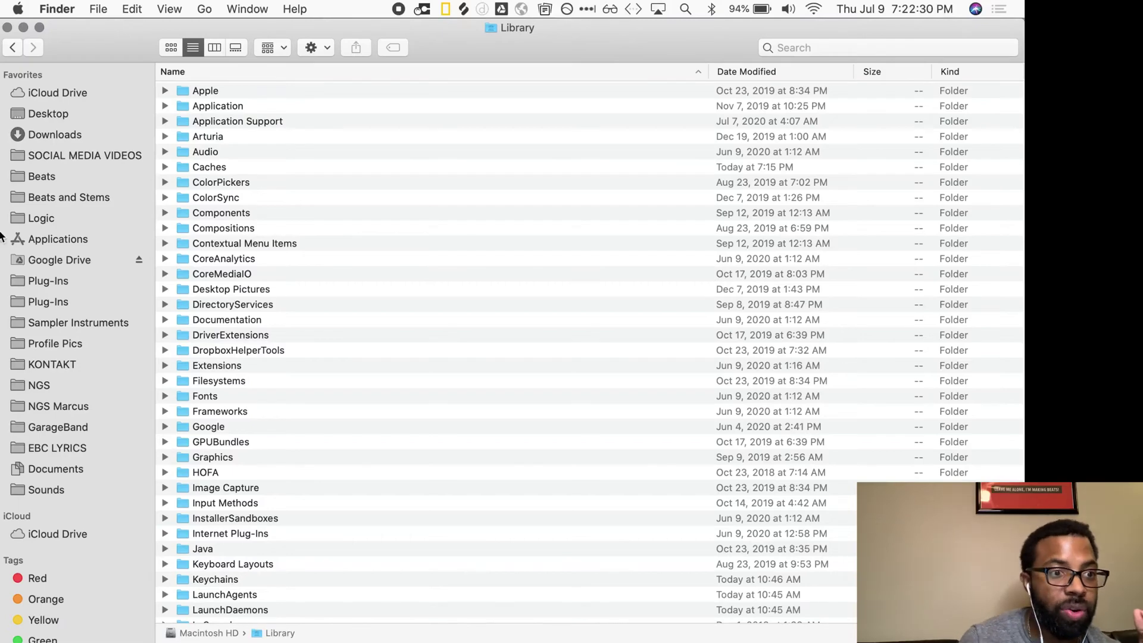
click(75, 107)
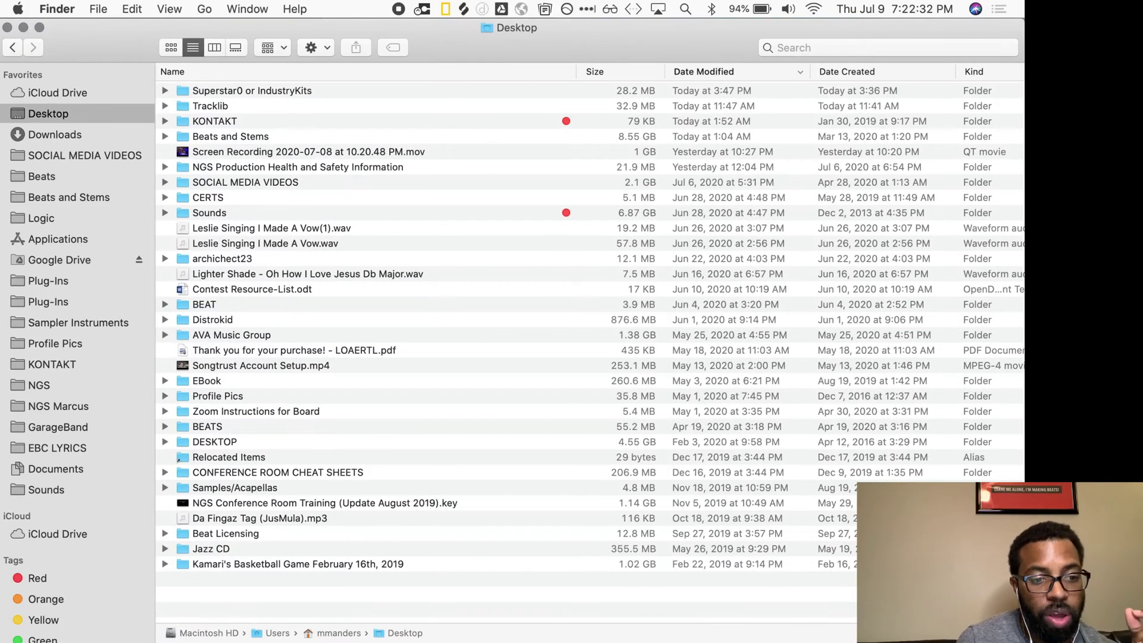
Step: Go up through the home folder to the top level of Macintosh HD
mouse_move(344, 514)
double_click(333, 634)
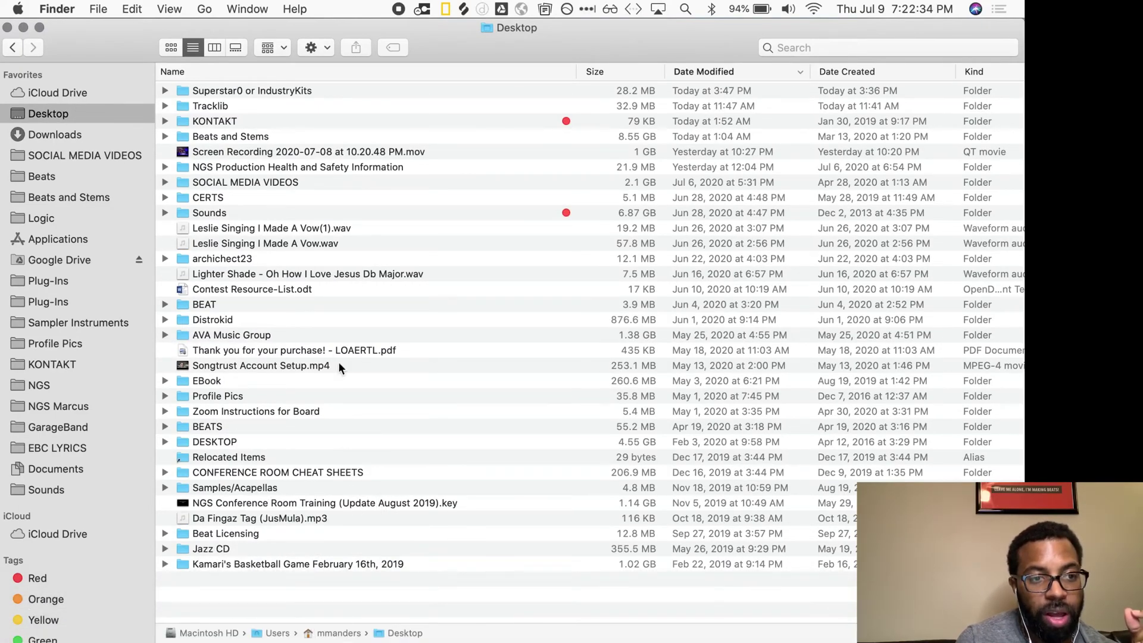
click(215, 304)
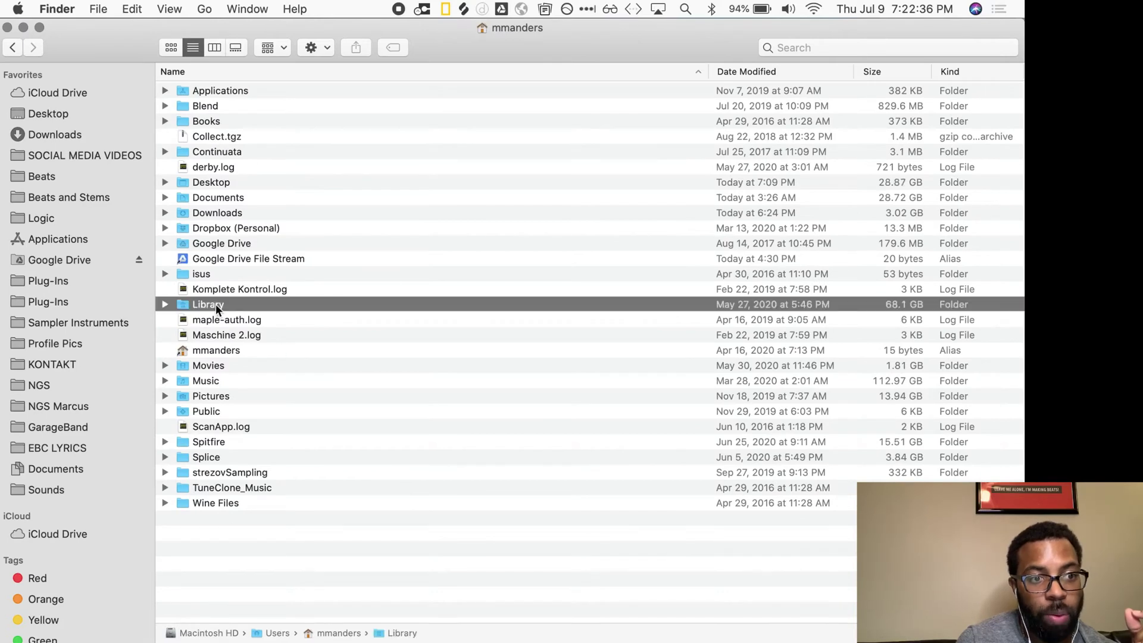
double_click(209, 633)
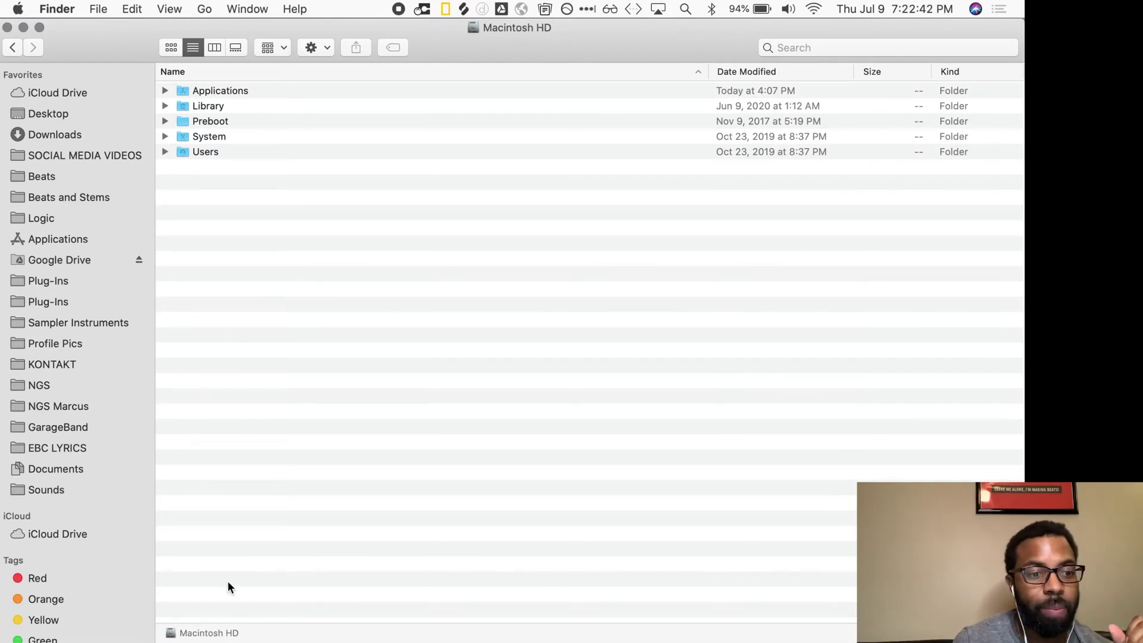
Step: Open Library › Audio › Plug-Ins › Components on Macintosh HD
double_click(206, 107)
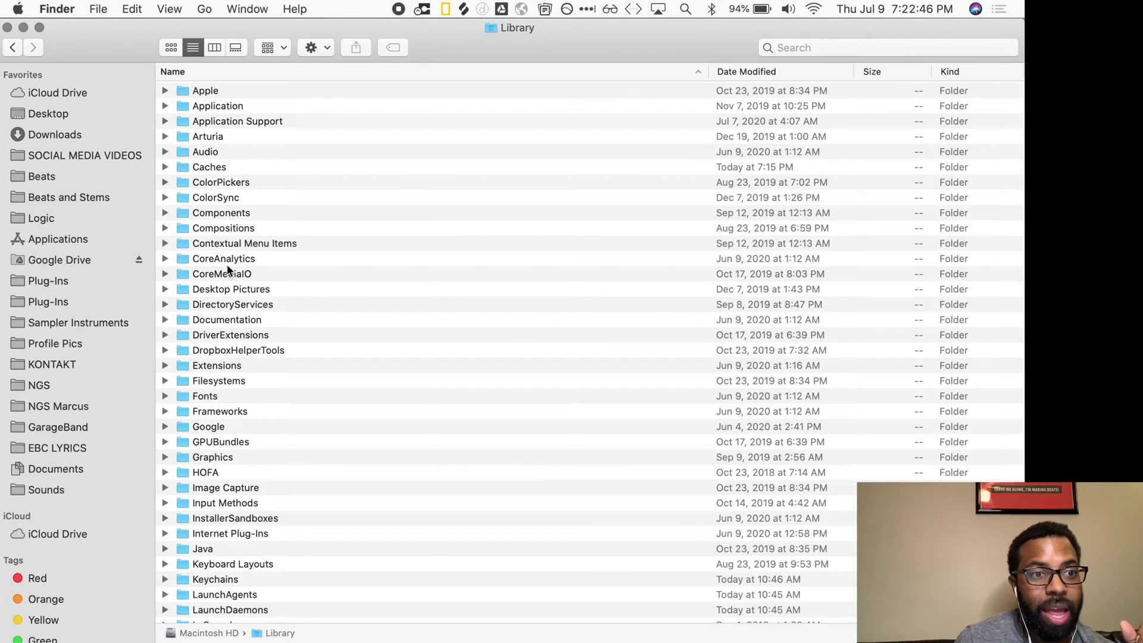
double_click(208, 147)
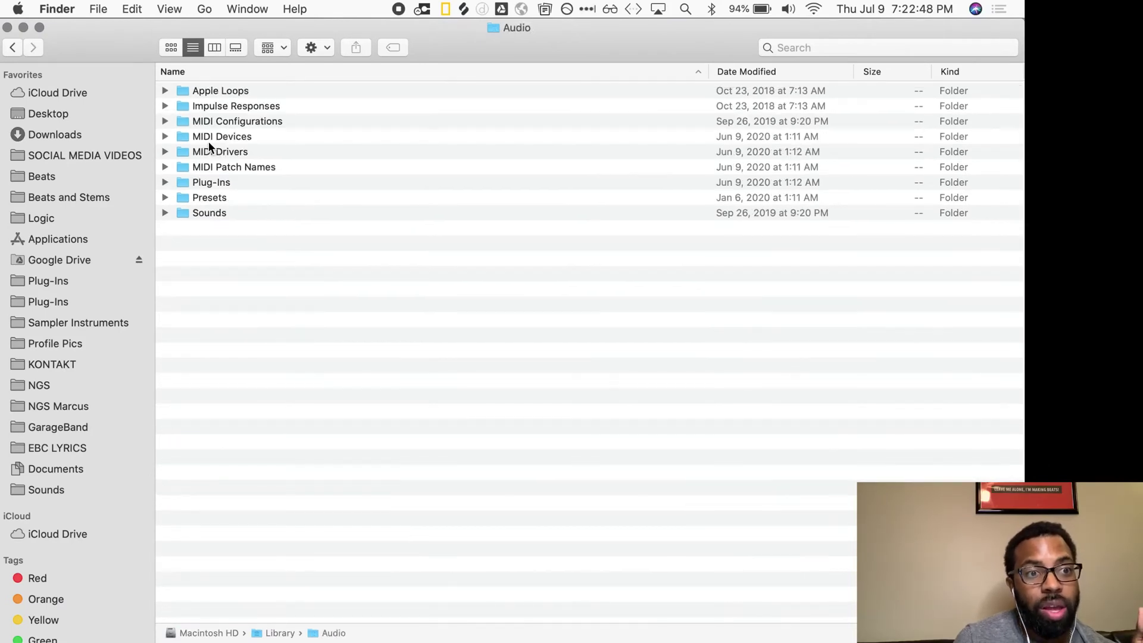
double_click(212, 183)
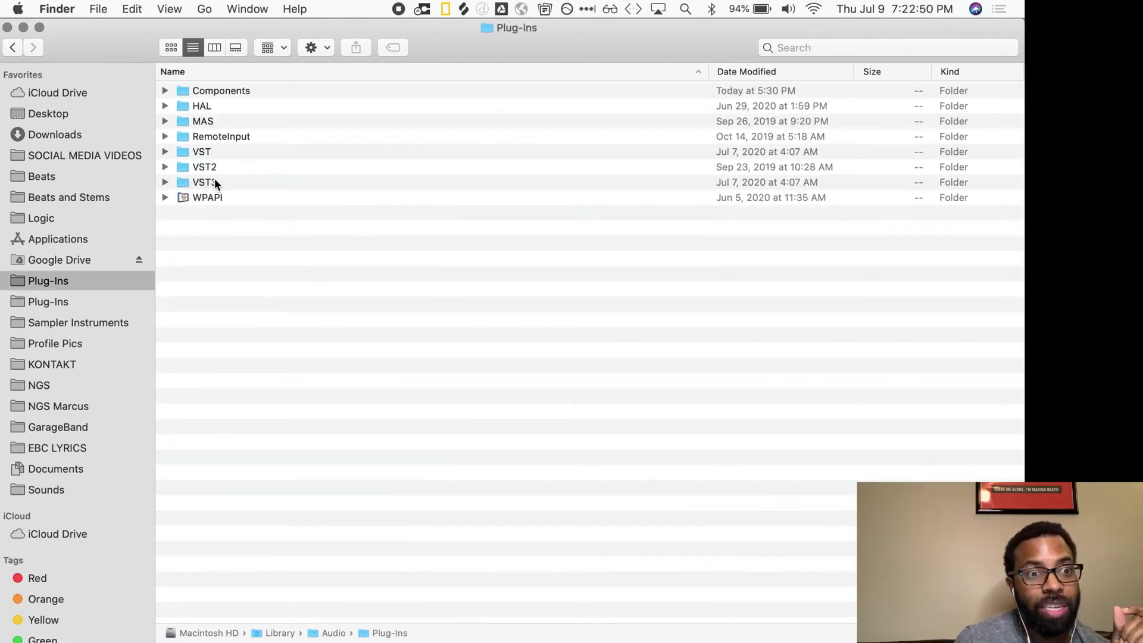
double_click(229, 90)
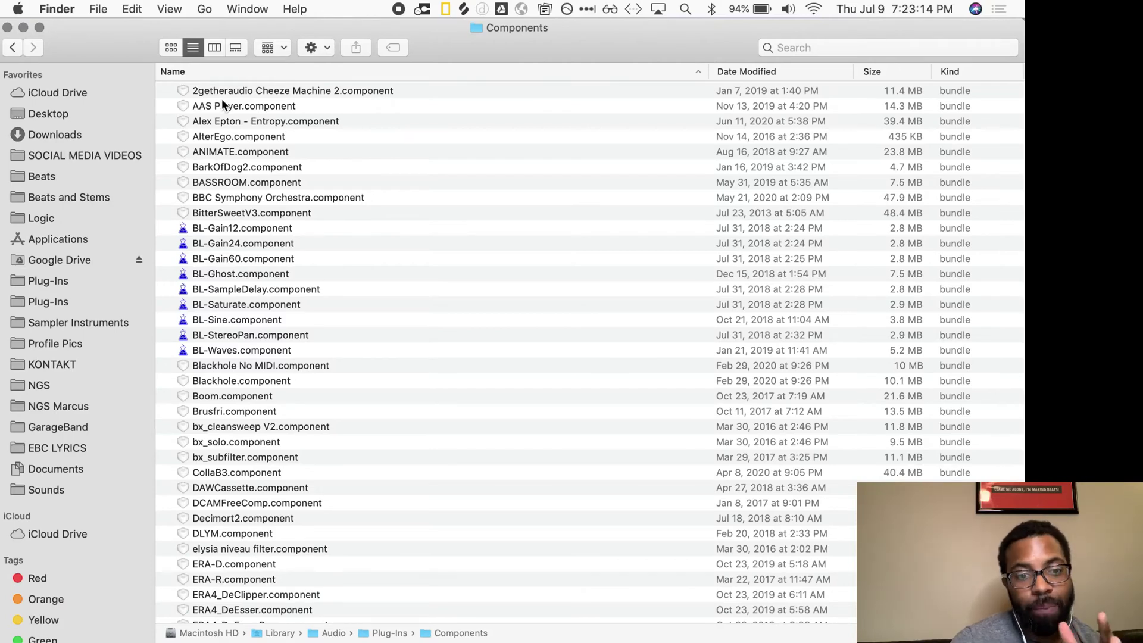
scroll(308, 366, down, 10)
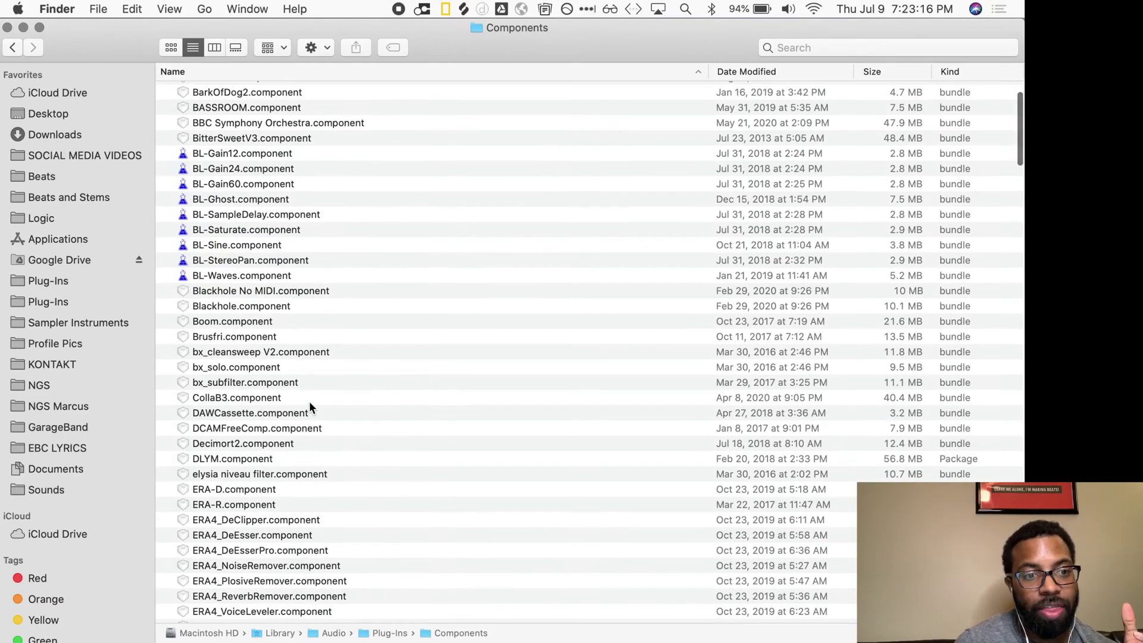
scroll(306, 560, up, 10)
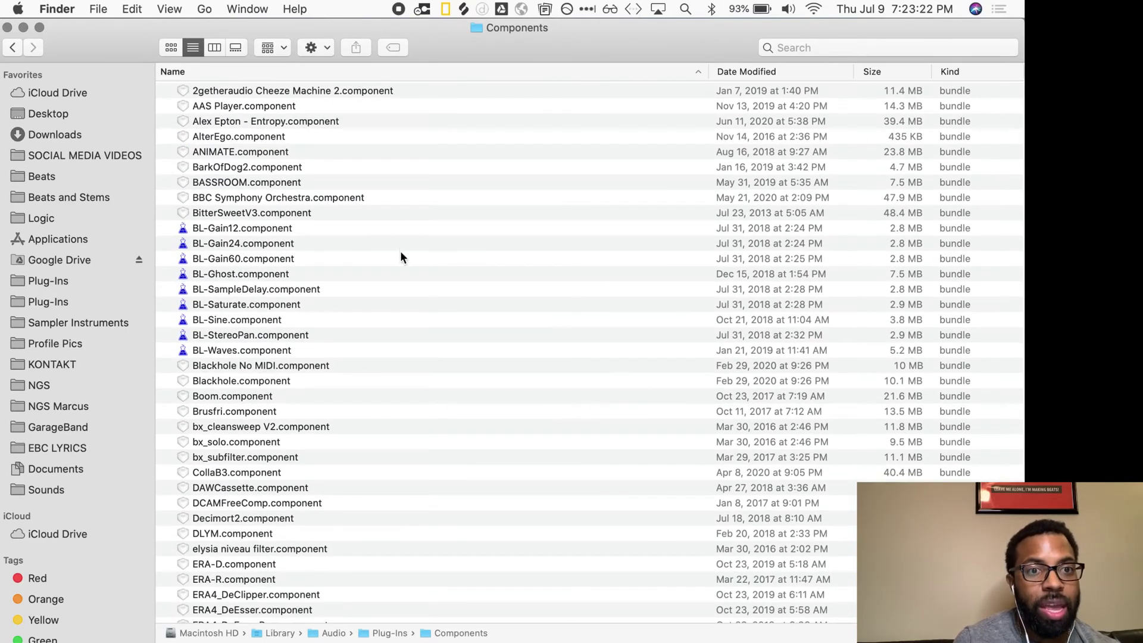
click(13, 50)
click(231, 89)
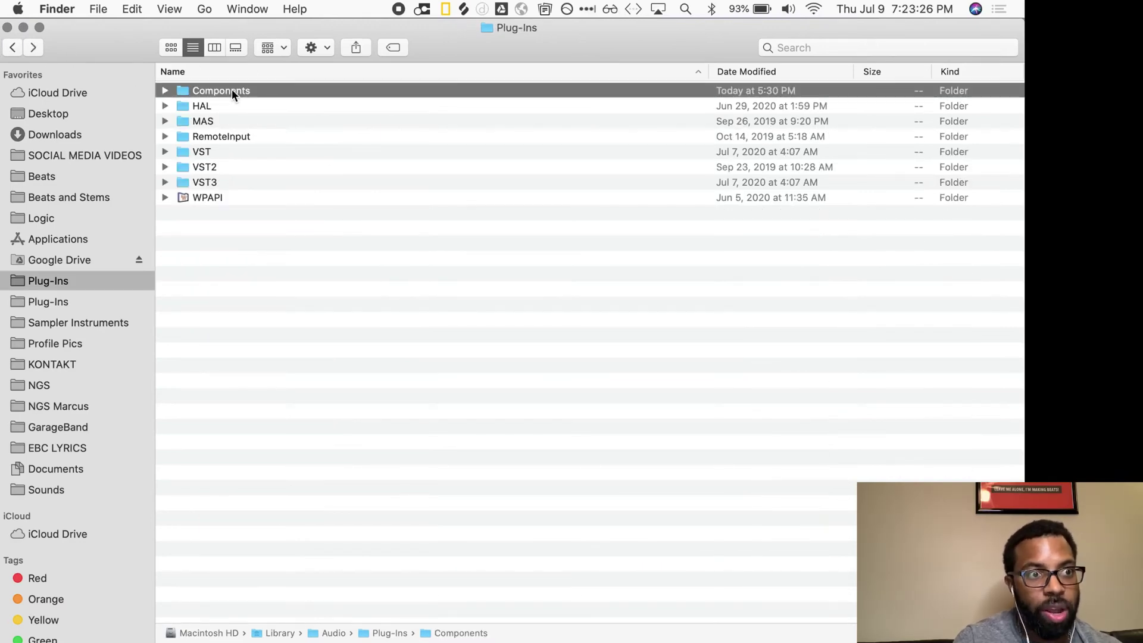
Step: Open a second window on the Desktop and copy the 248-item Components folder there from Plug-Ins
key(super+n)
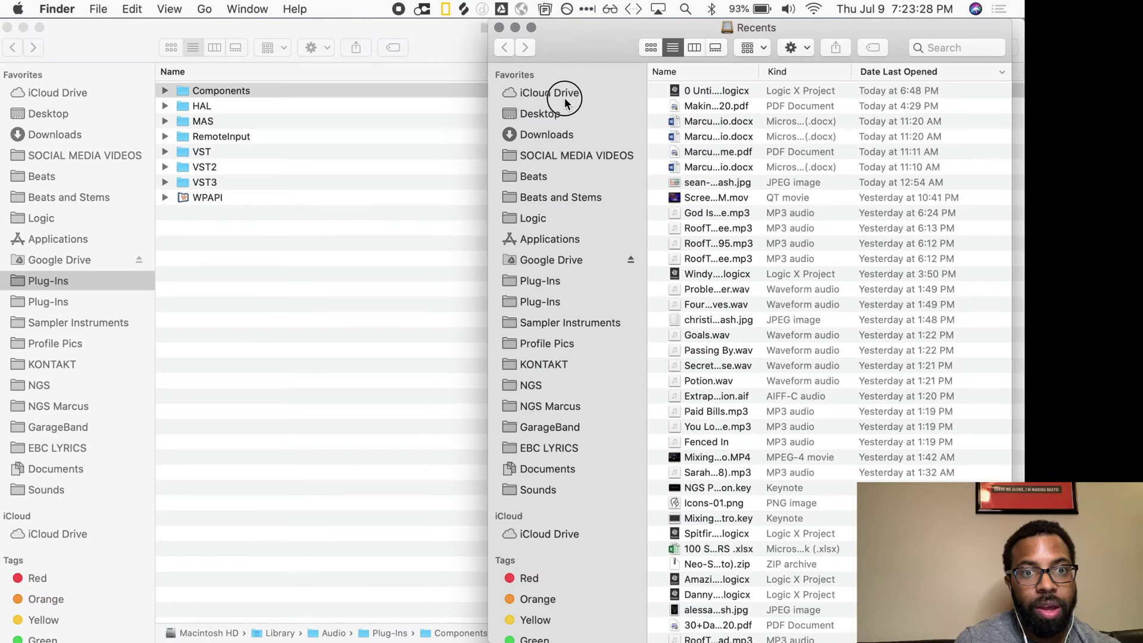
click(556, 113)
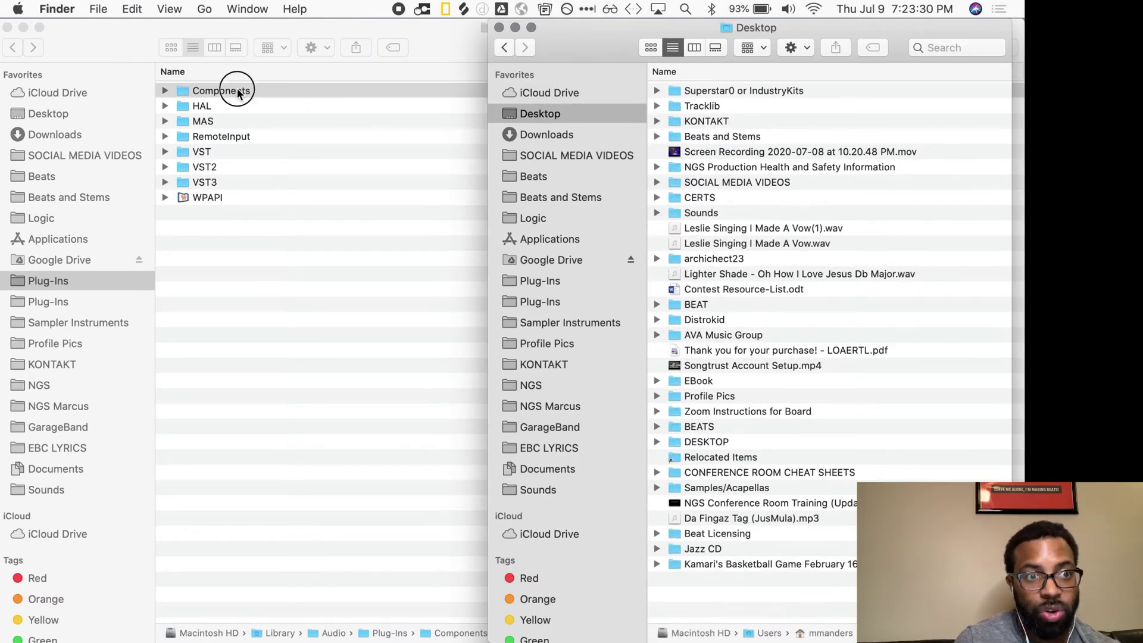
drag(237, 93, 789, 572)
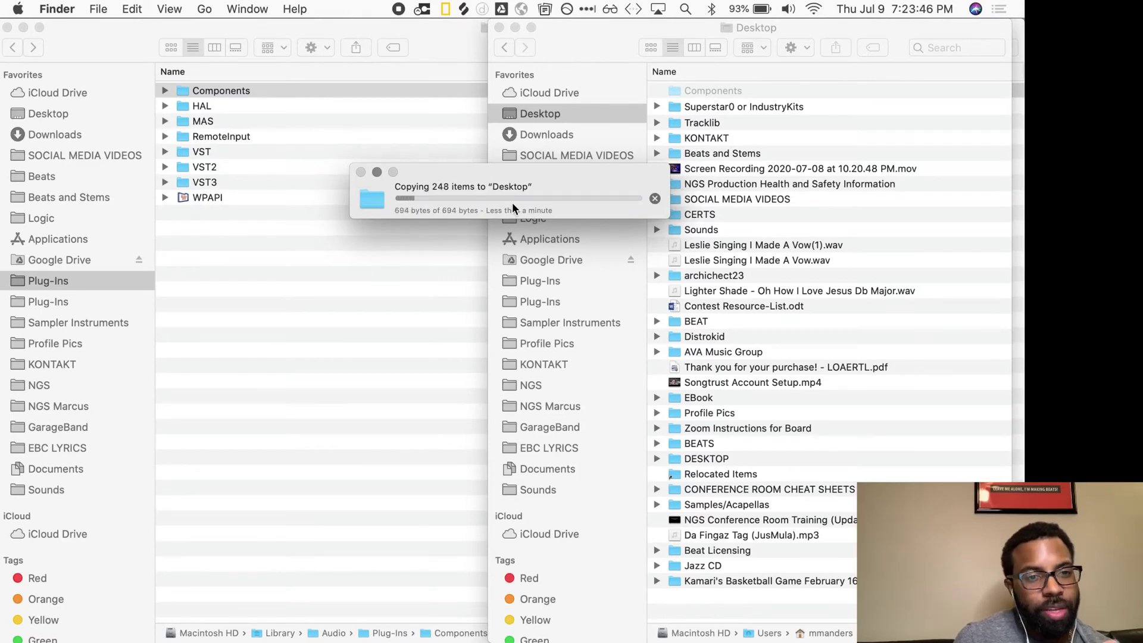
click(244, 91)
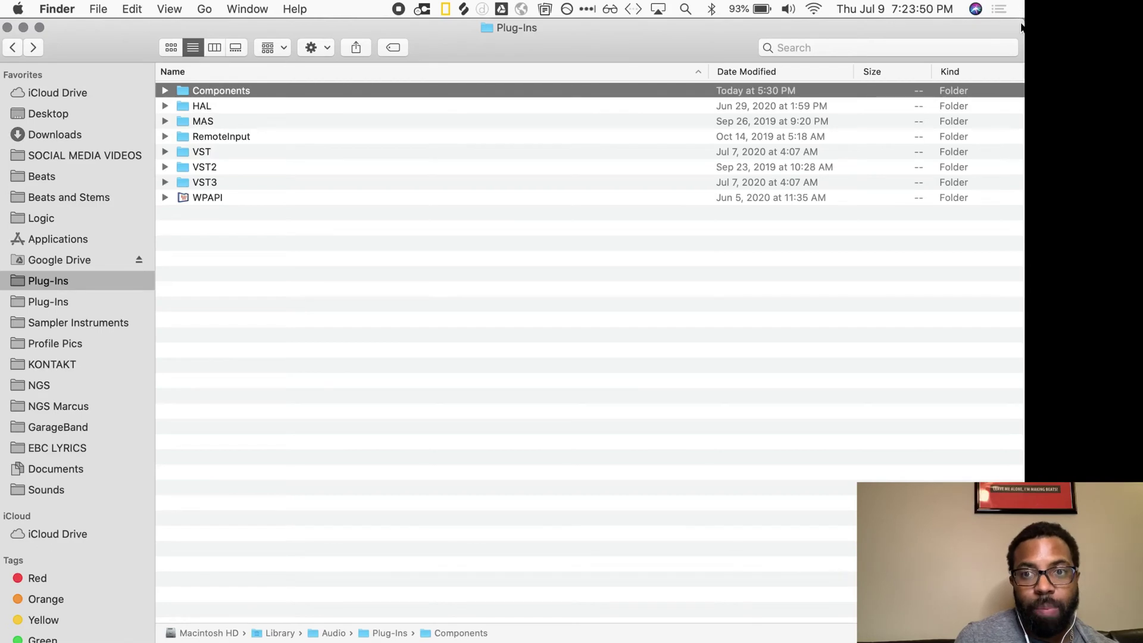
Step: Shrink the Plug-Ins window and open the copied Components folder on the Desktop
drag(1022, 27, 503, 21)
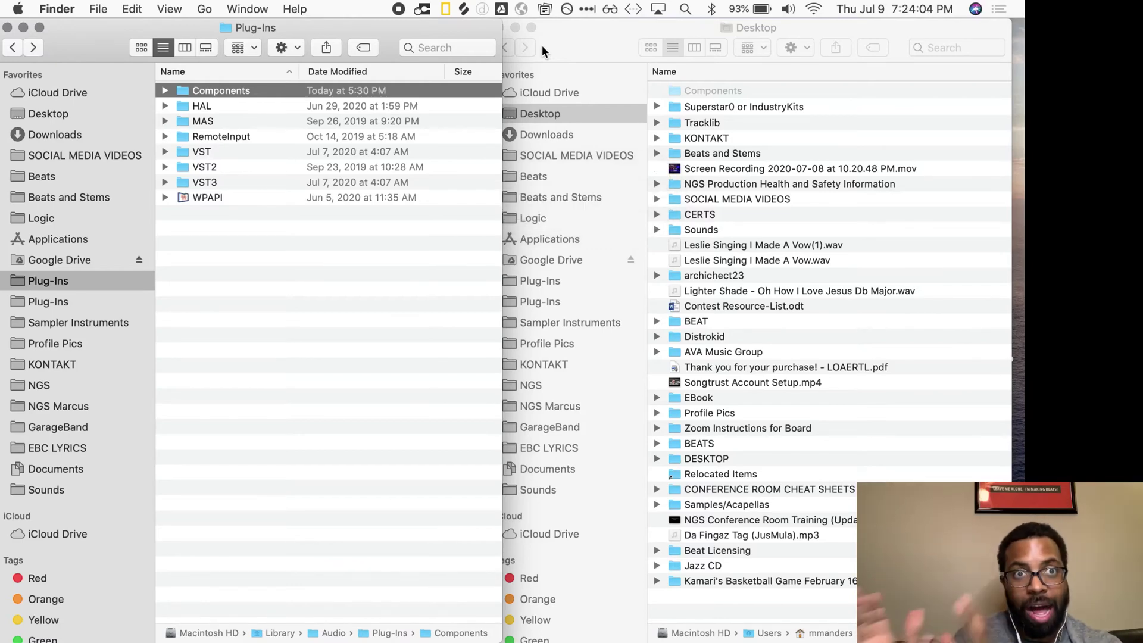
click(714, 89)
double_click(714, 89)
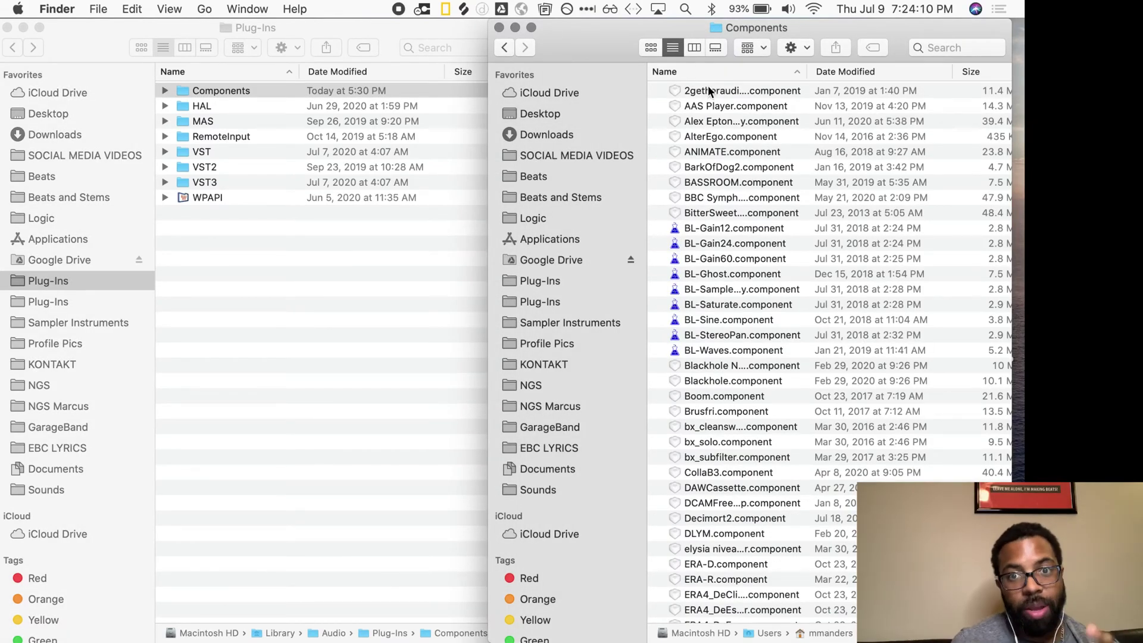
Step: Select all 287 components in the system Components folder and move them to the Trash
click(222, 90)
click(222, 91)
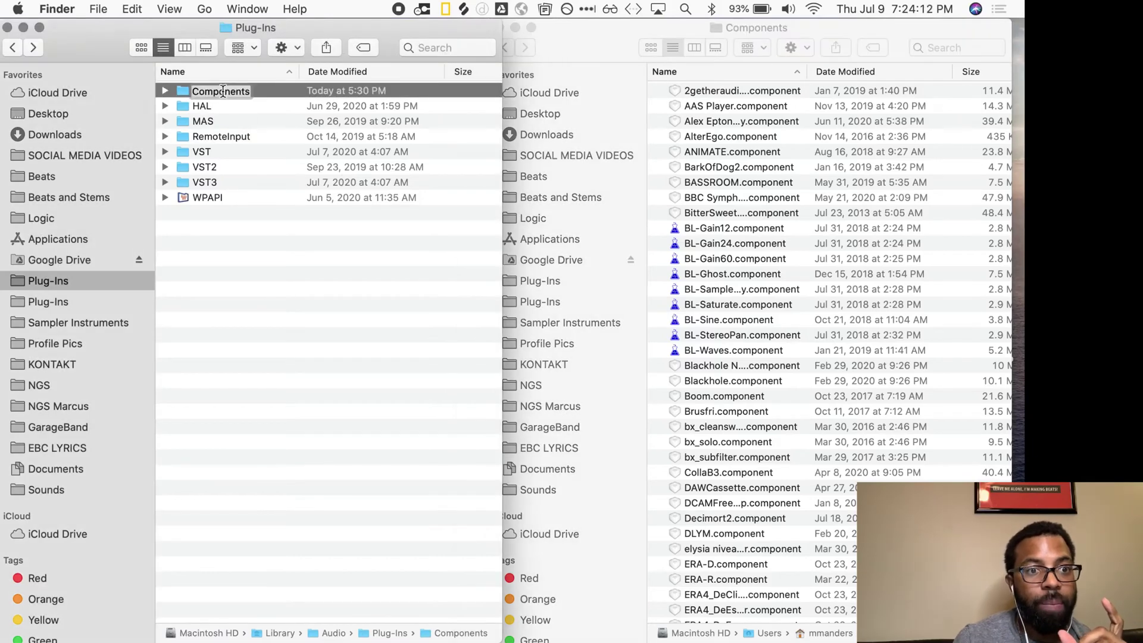
double_click(183, 90)
click(230, 105)
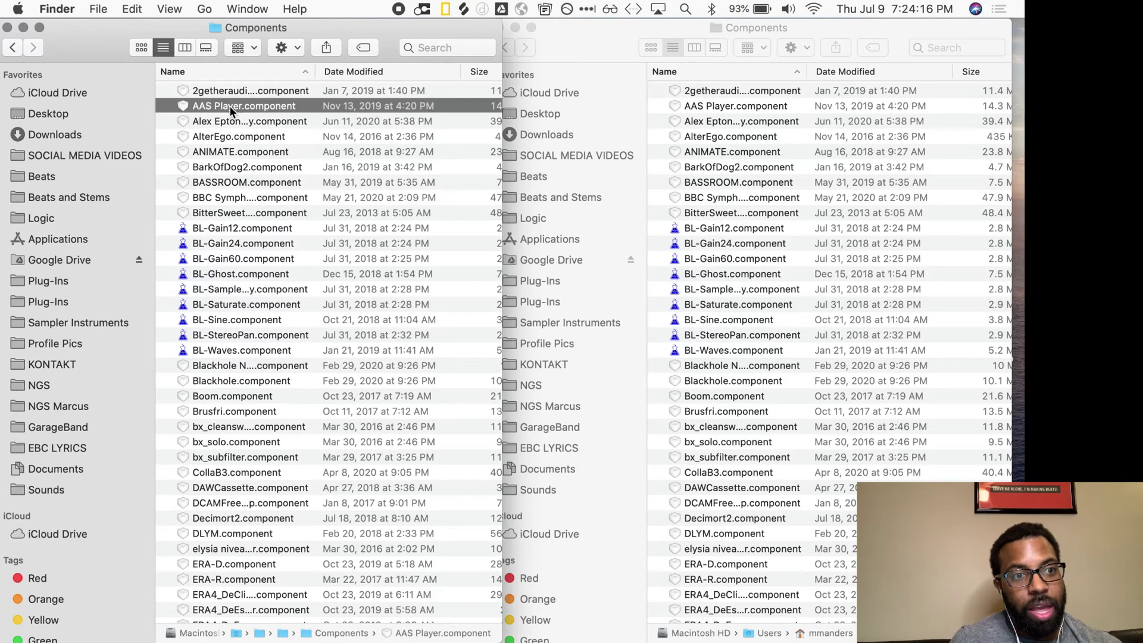
key(super+a)
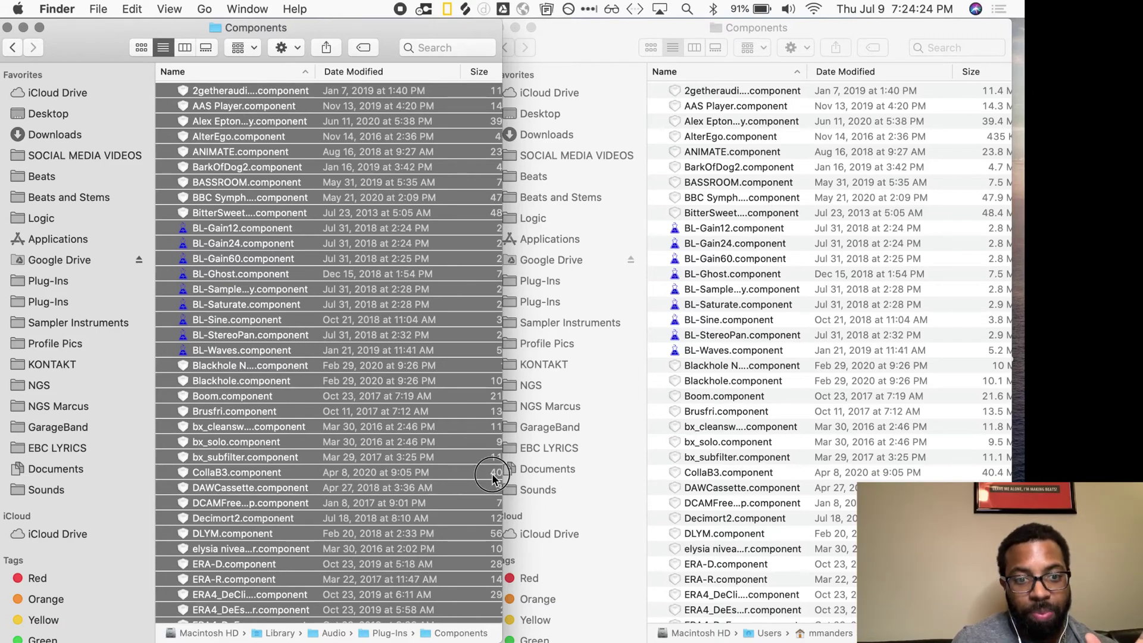
mouse_move(262, 90)
mouse_down()
mouse_move(308, 171)
mouse_move(260, 91)
mouse_up()
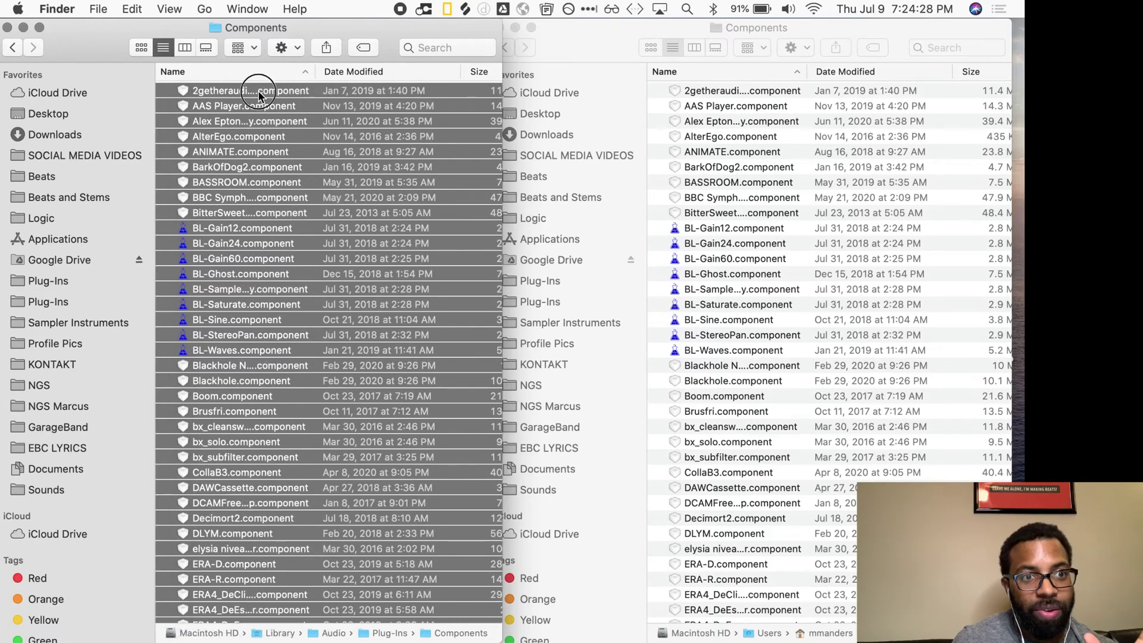
drag(681, 381, 329, 288)
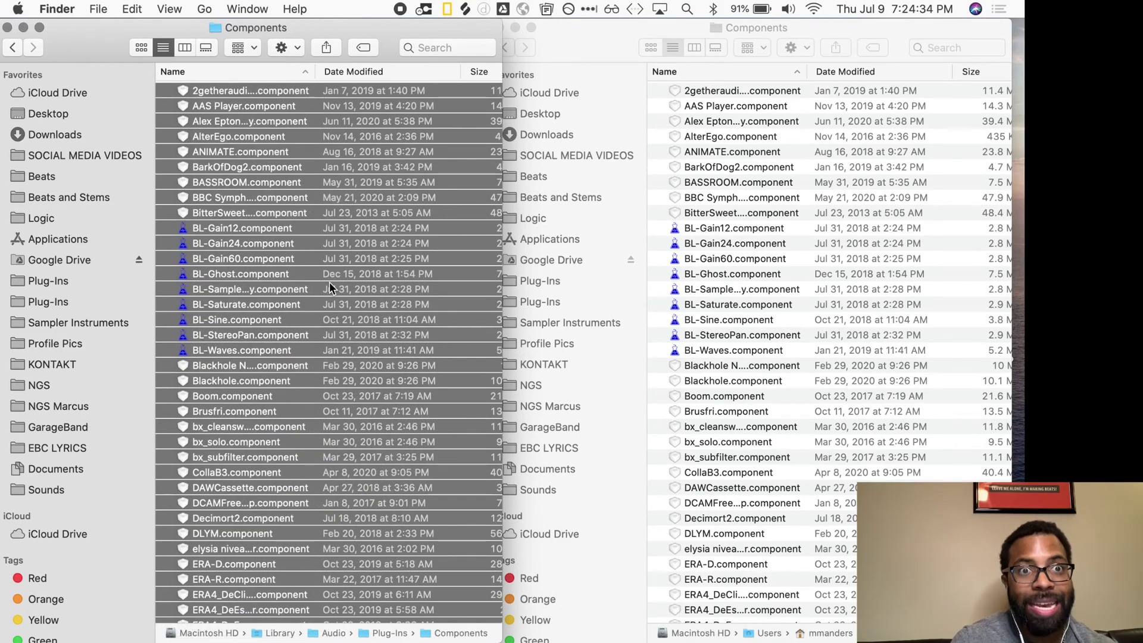
key(super+BackSpace)
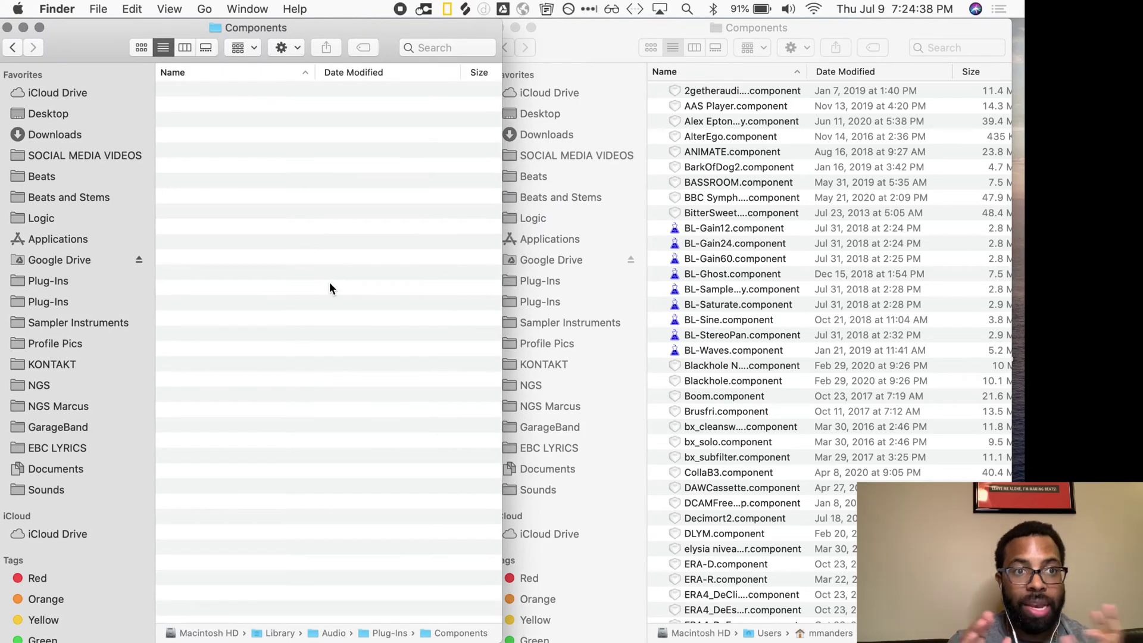
Step: Move the first 30 components, through DLYM.component, from the Desktop copy into the system Components folder
click(754, 134)
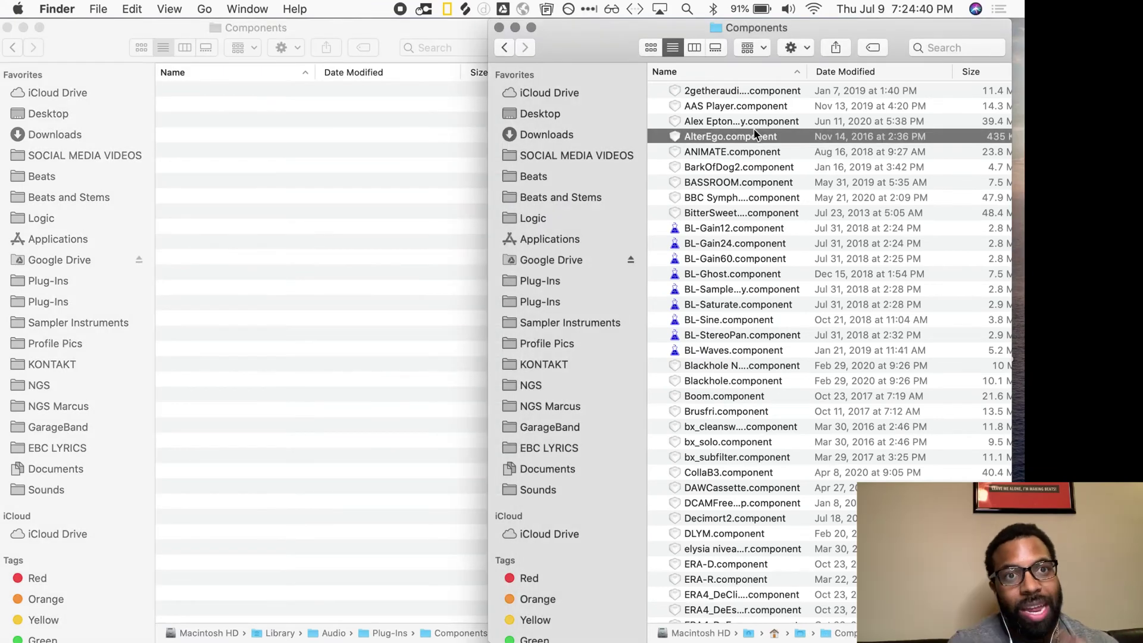
click(740, 94)
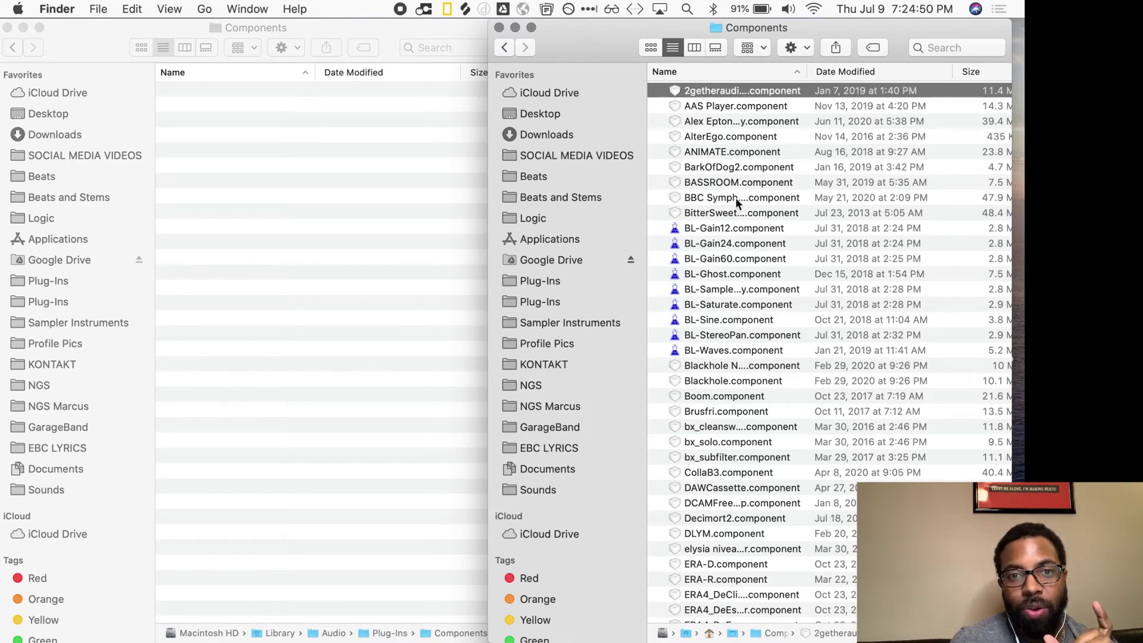
scroll(732, 143, up, 3)
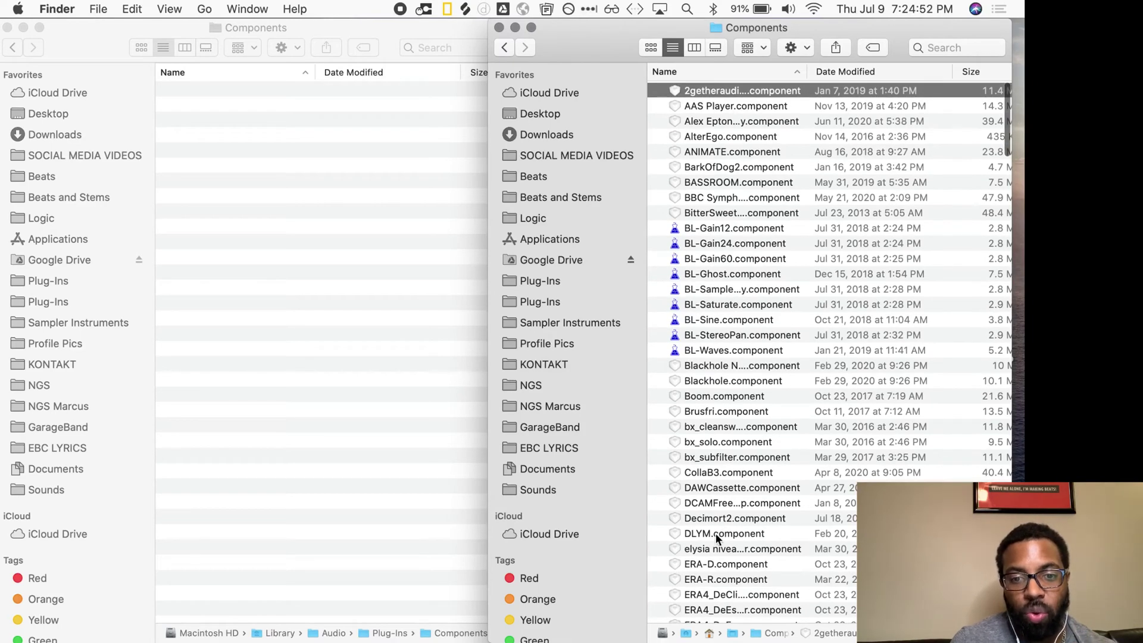
shift+click(716, 533)
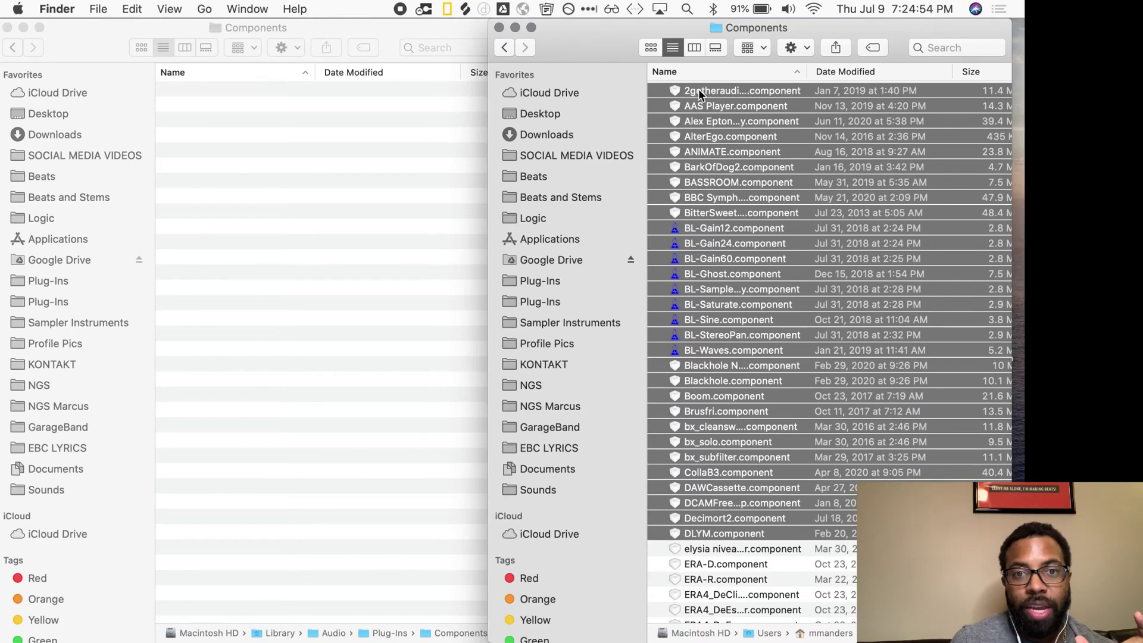
drag(698, 88, 277, 115)
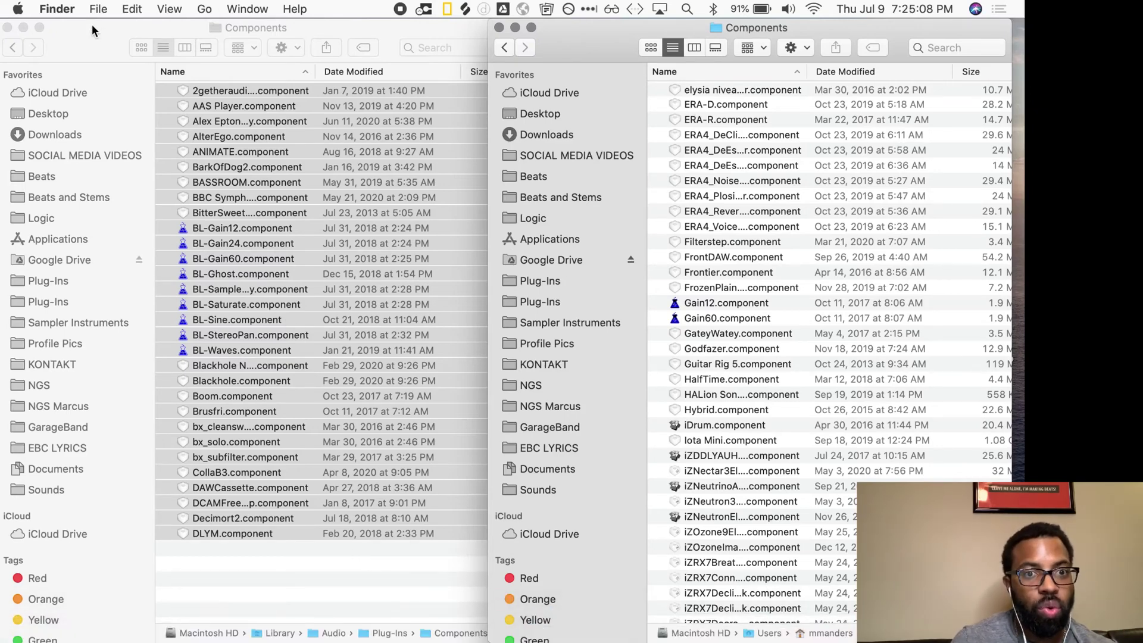
Step: Launch Logic Pro X via Spotlight, dismiss the trial notice, and close its window
key(super+space)
text(lo)
key(Return)
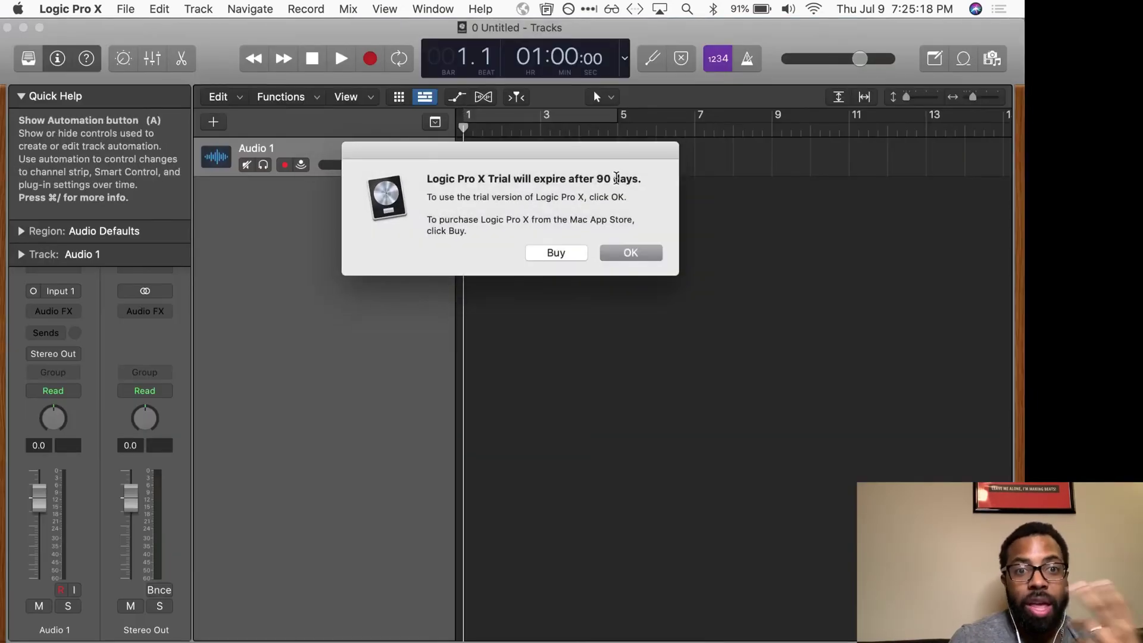
click(622, 253)
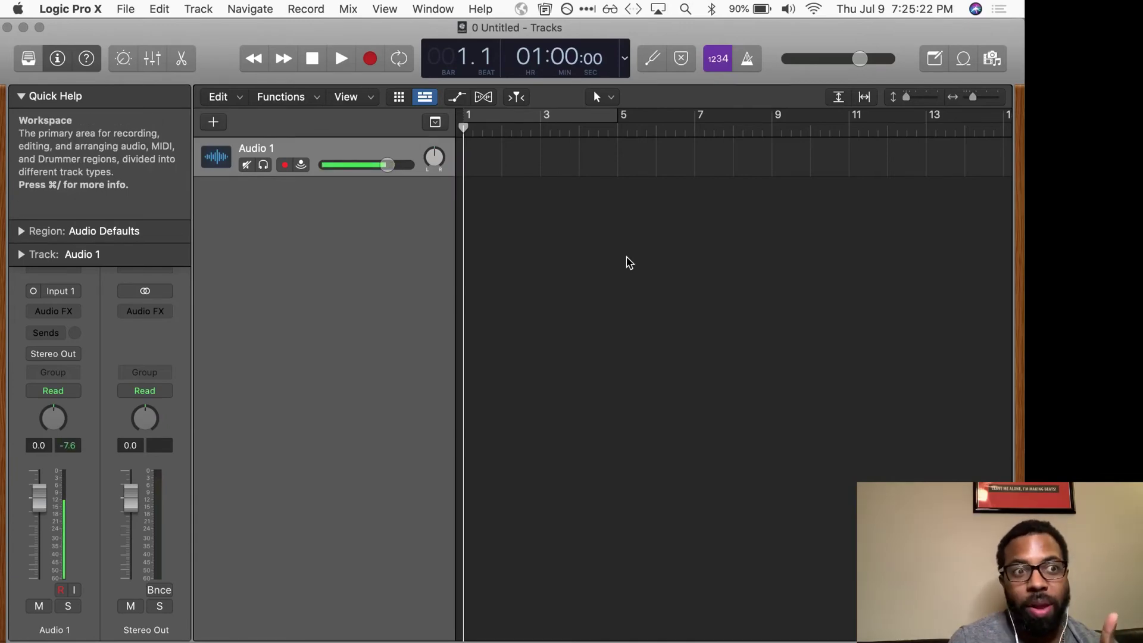
key(super+w)
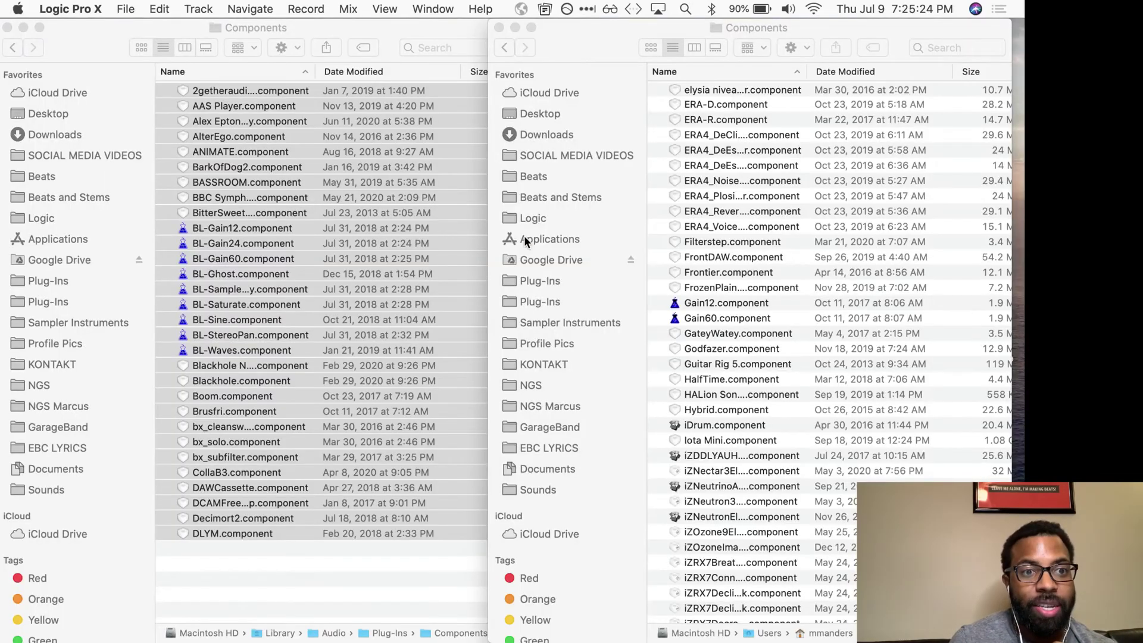
Step: Switch to Logic Pro X and quit it from its application menu
click(420, 291)
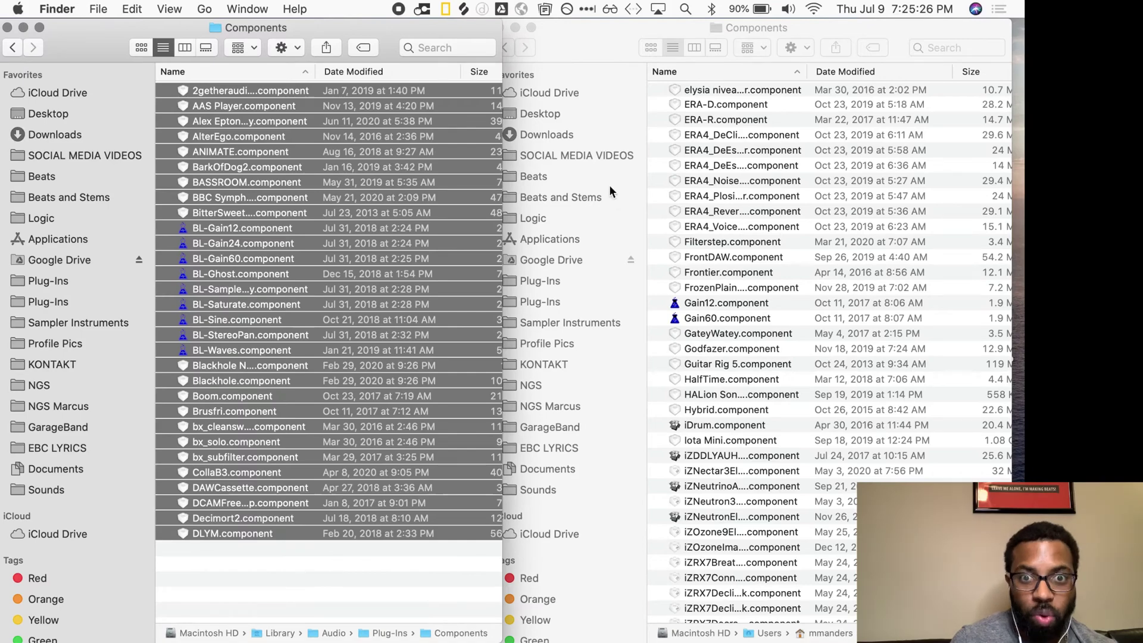
key(super+Tab)
key(super+Tab)
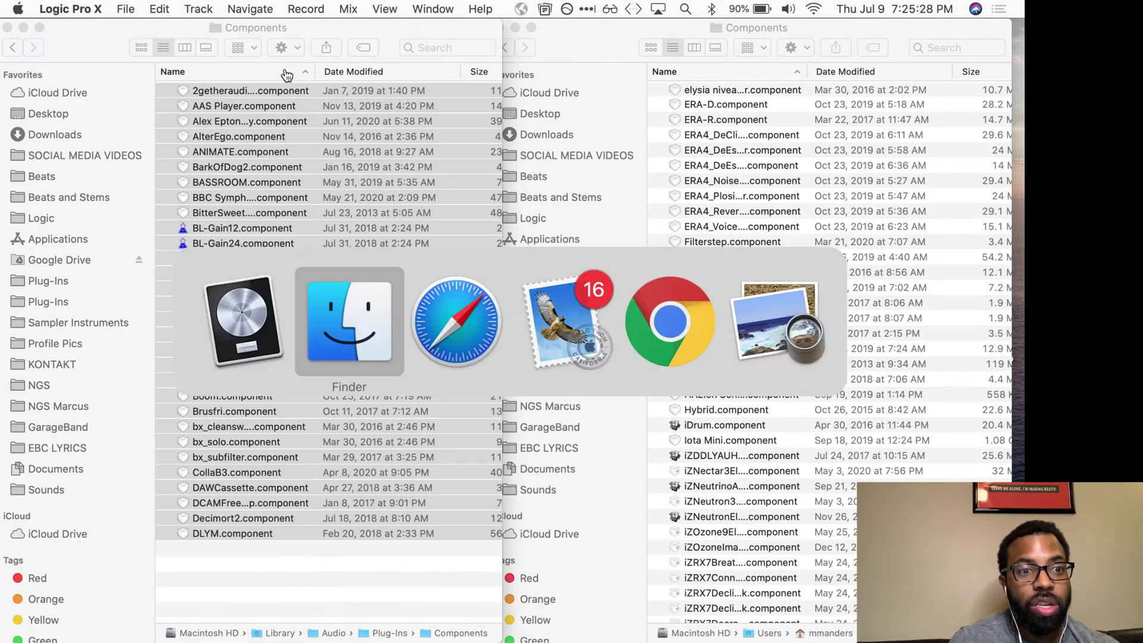
key(Escape)
click(70, 8)
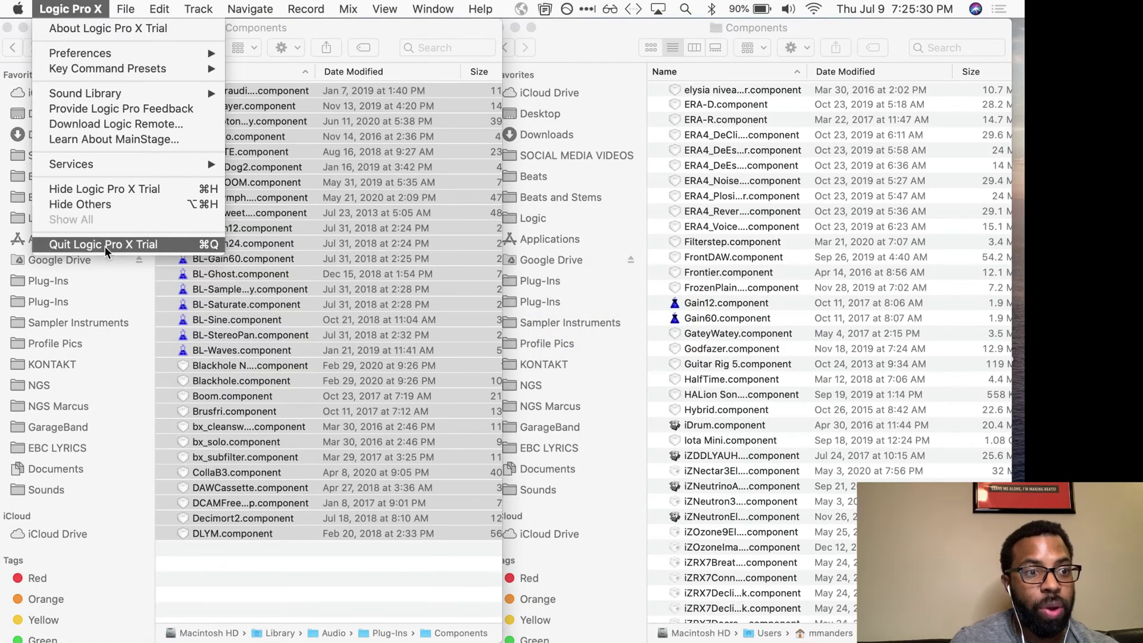
click(105, 246)
Step: Move the next batch, elysia nivea through the iZRX7 components, into the system Components folder
click(736, 98)
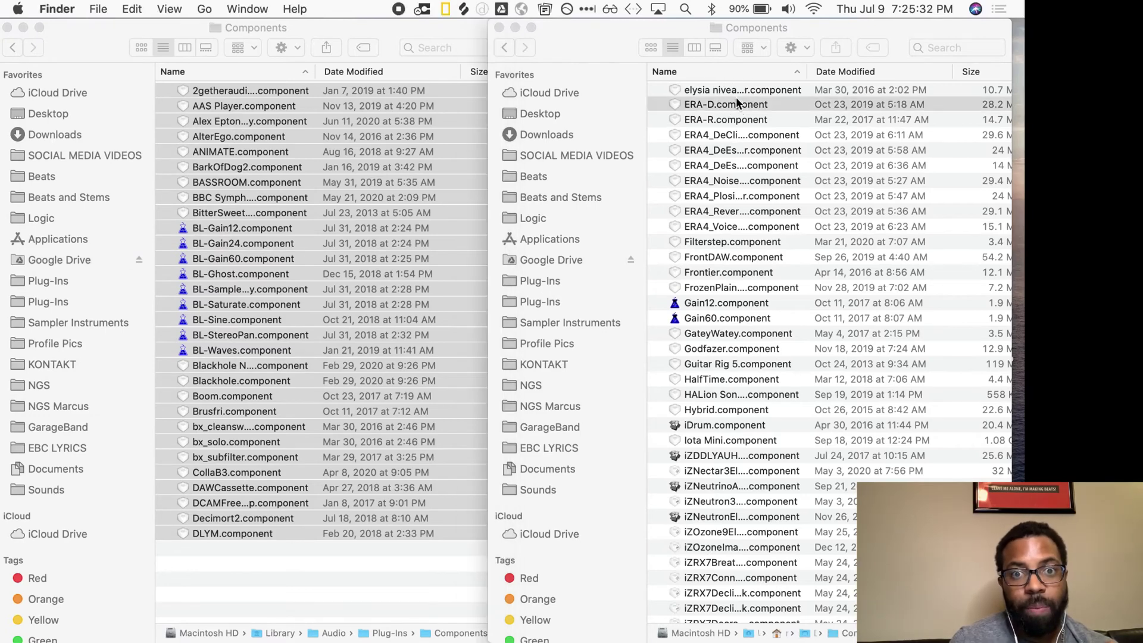
click(731, 87)
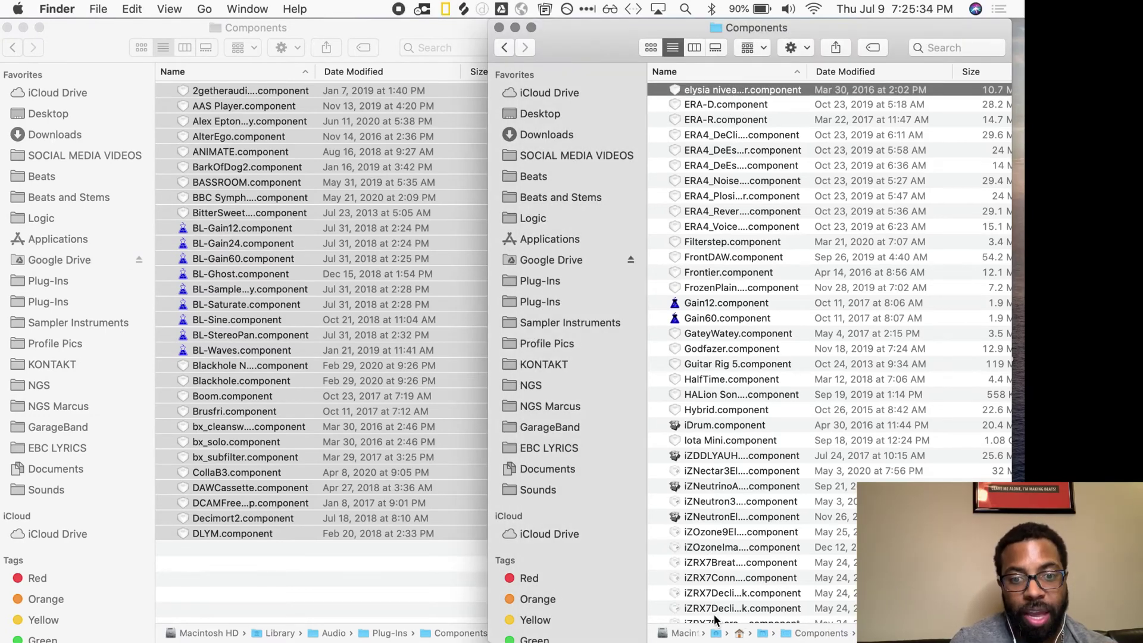
key(super+a)
drag(700, 91, 258, 451)
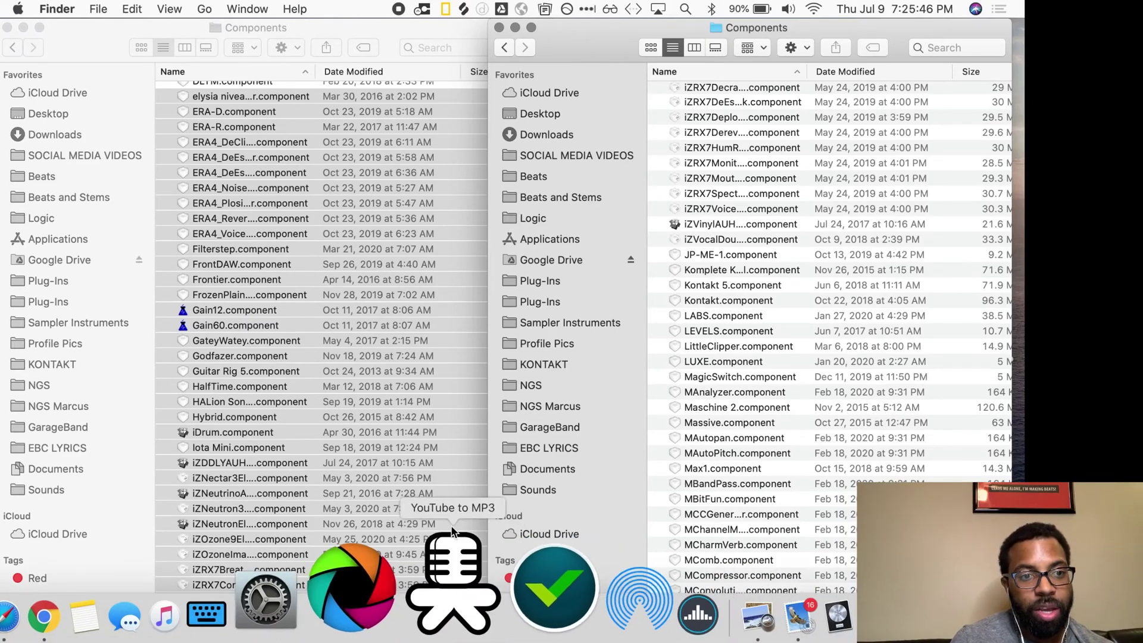
Step: Relaunch Logic Pro X from the Dock, dismiss the trial notice, and minimize its window
mouse_move(774, 619)
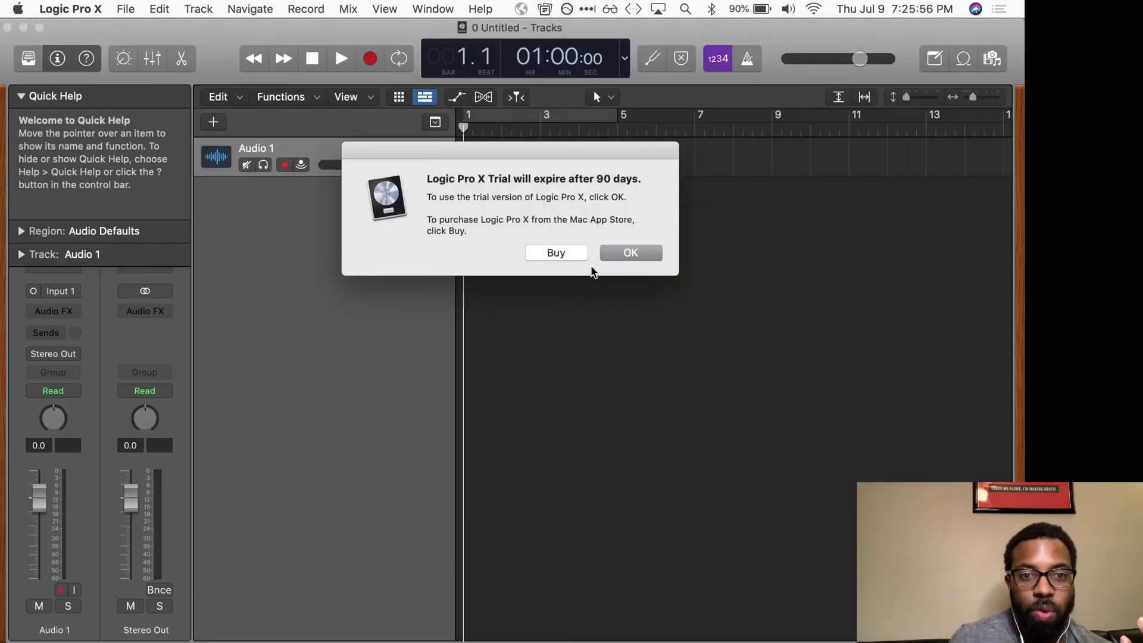
click(620, 250)
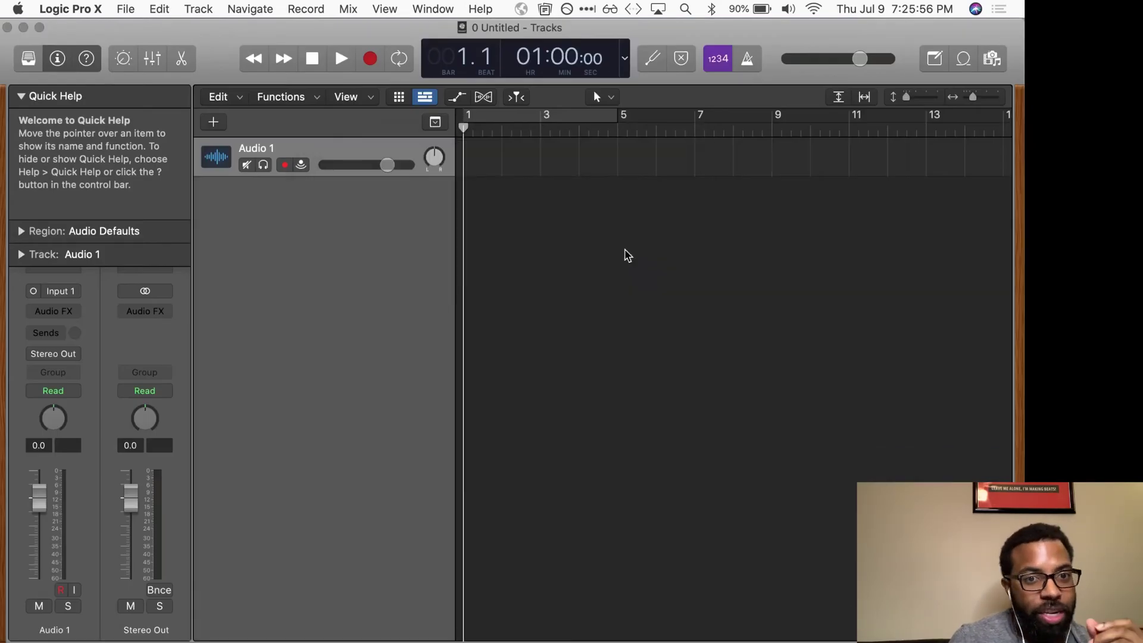
double_click(181, 29)
Step: Browse the user Components list, flipping the name sort to descending and back to ascending
click(857, 24)
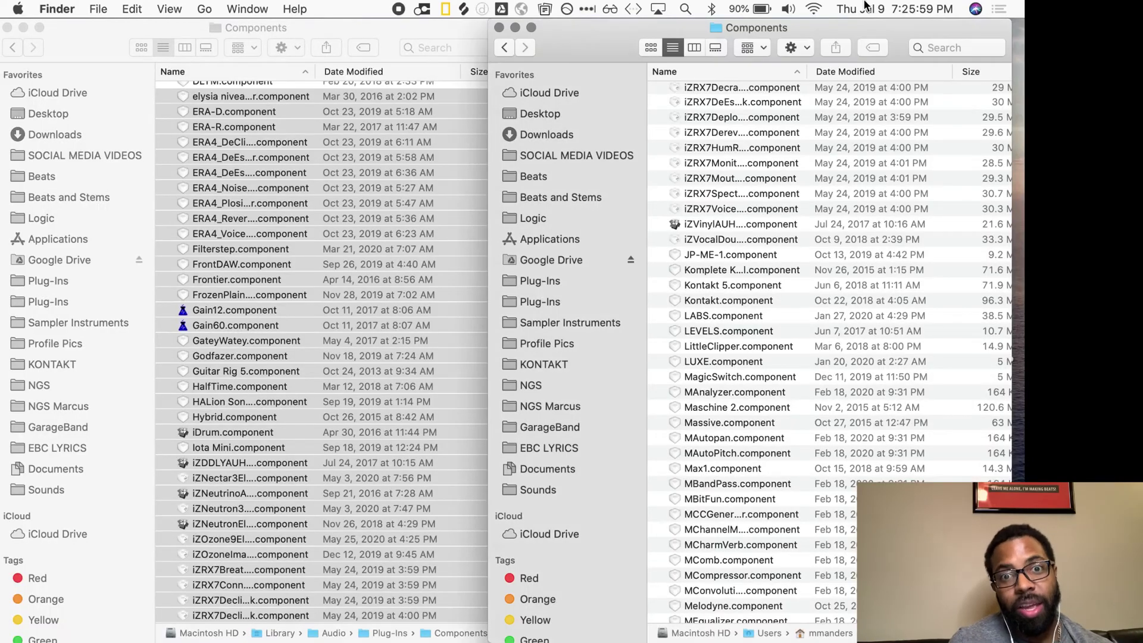
click(760, 87)
scroll(762, 347, down, 10)
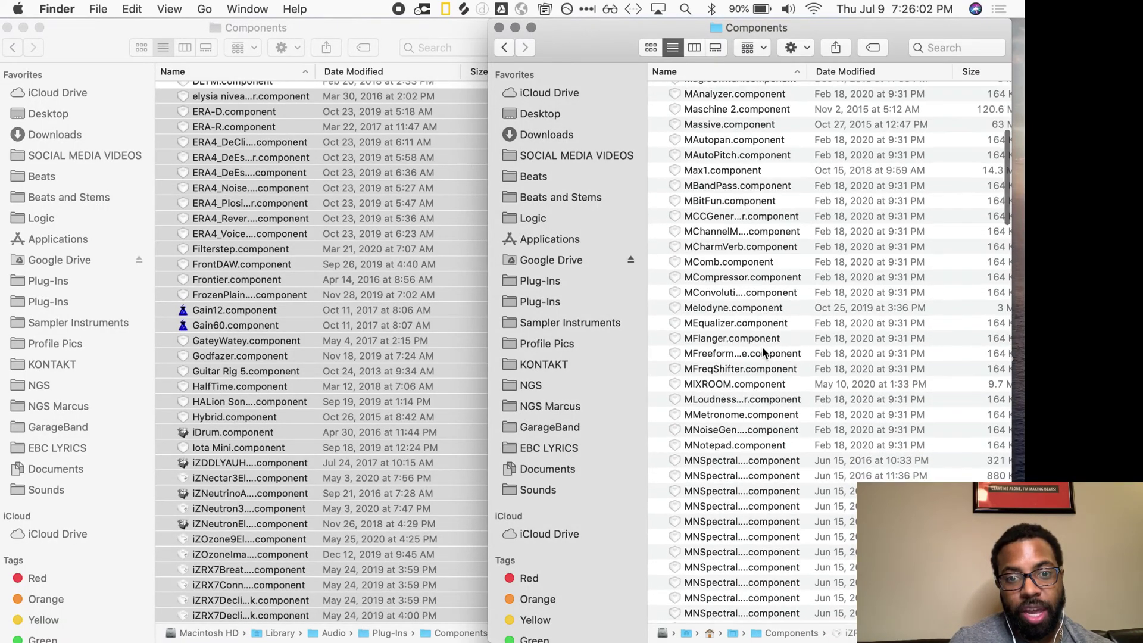
scroll(762, 348, down, 10)
scroll(732, 369, up, 15)
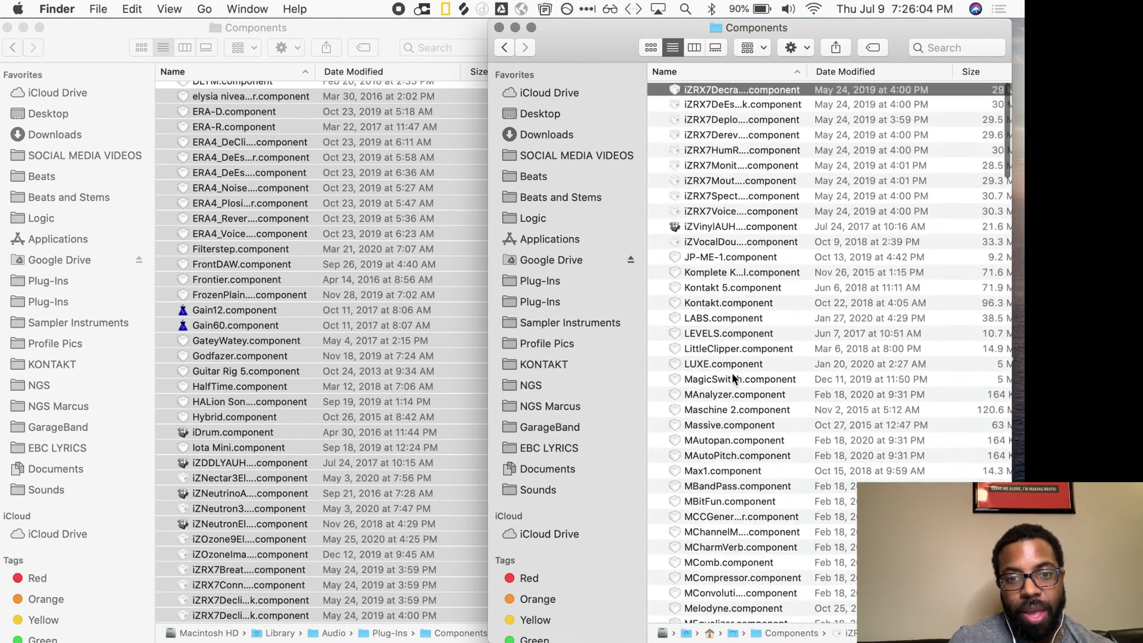
click(748, 527)
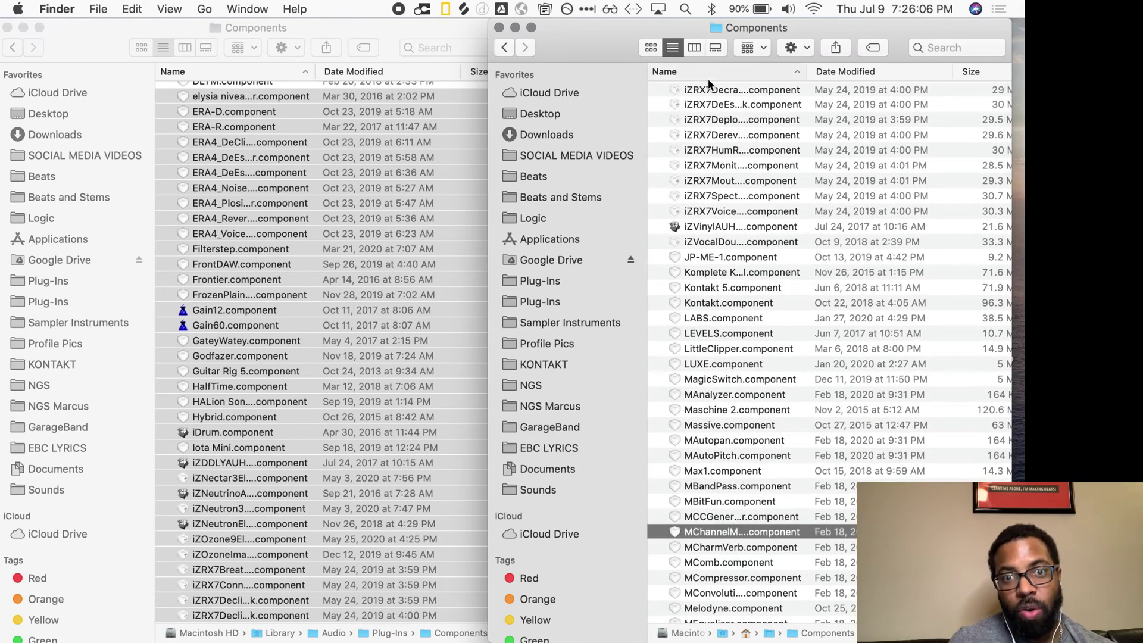
scroll(707, 83, down, 20)
scroll(715, 92, up, 20)
drag(808, 70, 793, 69)
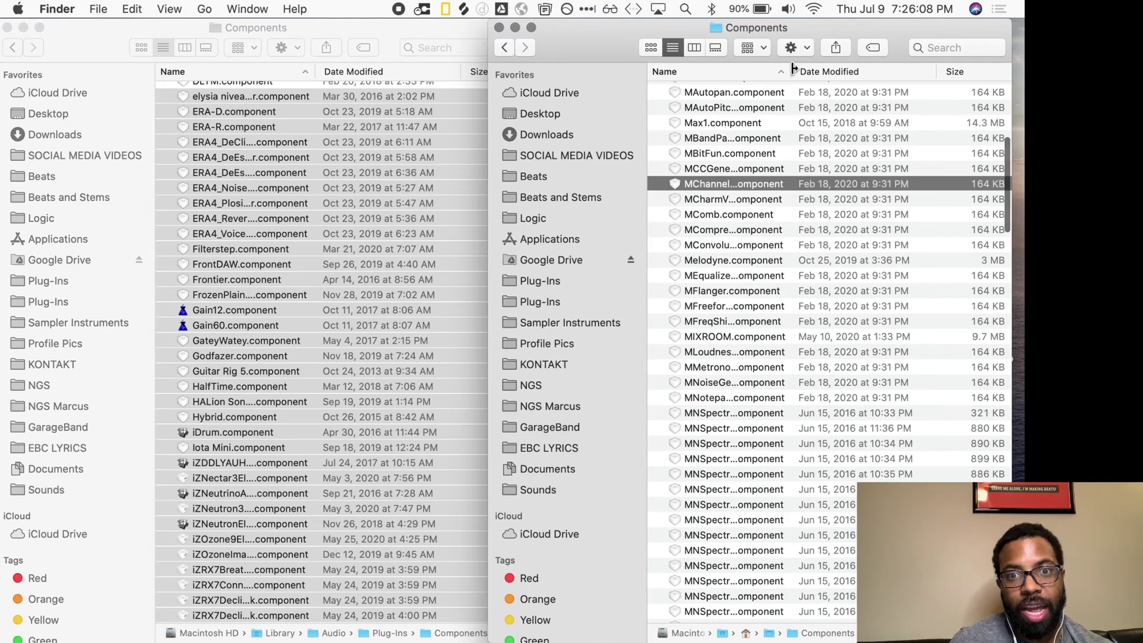
click(726, 73)
scroll(717, 95, down, 10)
scroll(717, 96, up, 6)
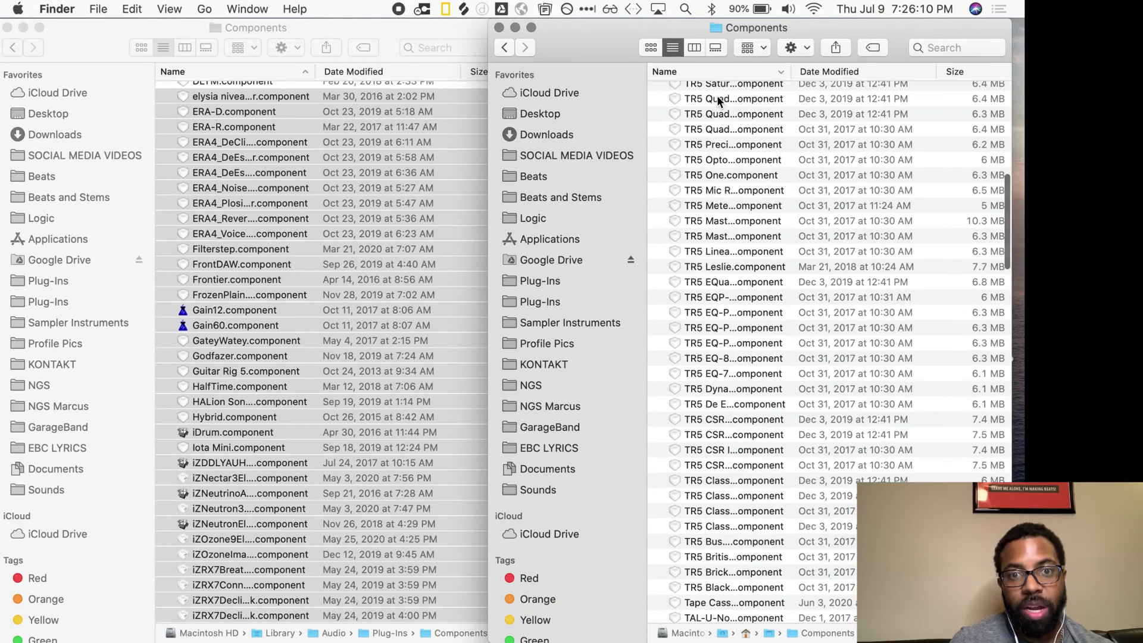
scroll(717, 99, up, 8)
scroll(710, 96, down, 15)
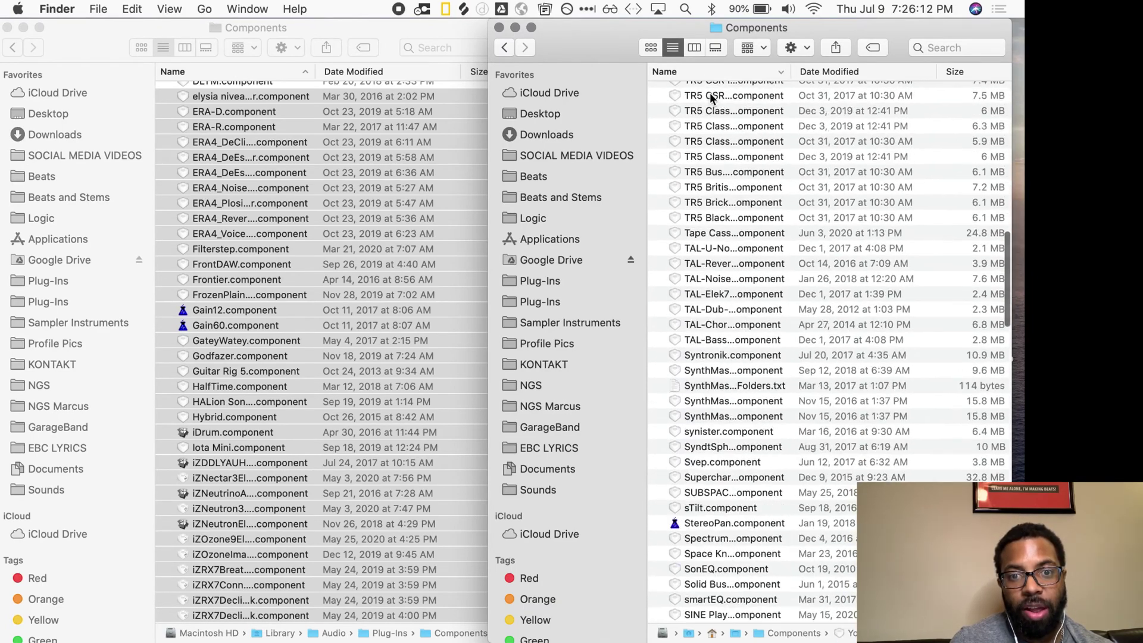
scroll(710, 92, down, 15)
scroll(724, 485, up, 15)
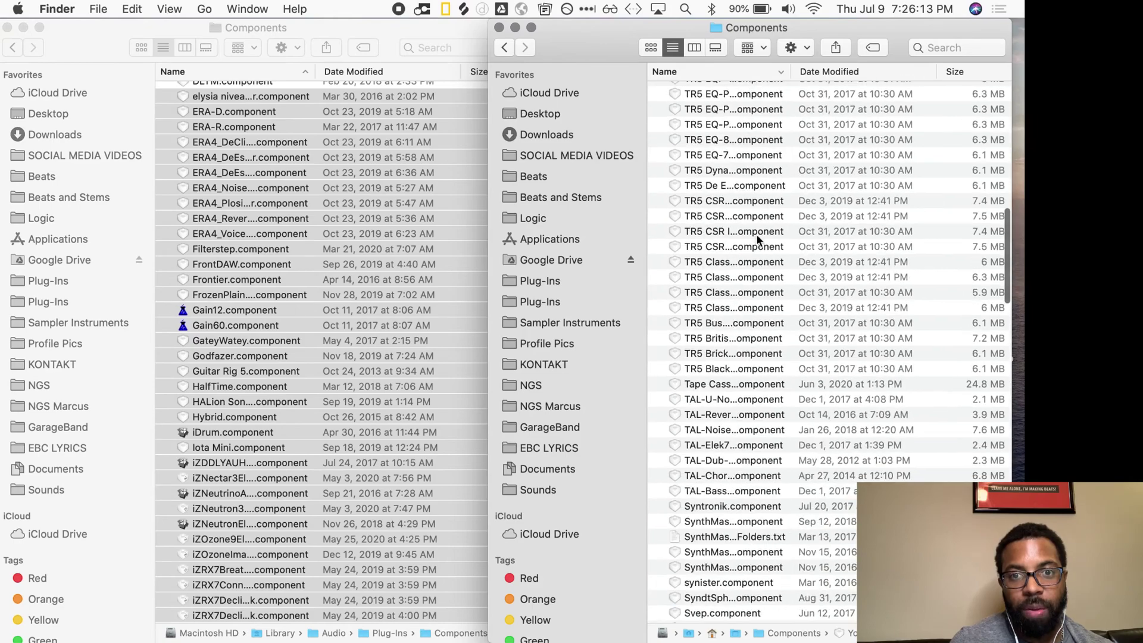
click(752, 73)
Step: Select 200 components from the top through TyrellN6.component and move them into the system folder
scroll(722, 238, up, 10)
scroll(723, 262, down, 15)
scroll(723, 266, up, 5)
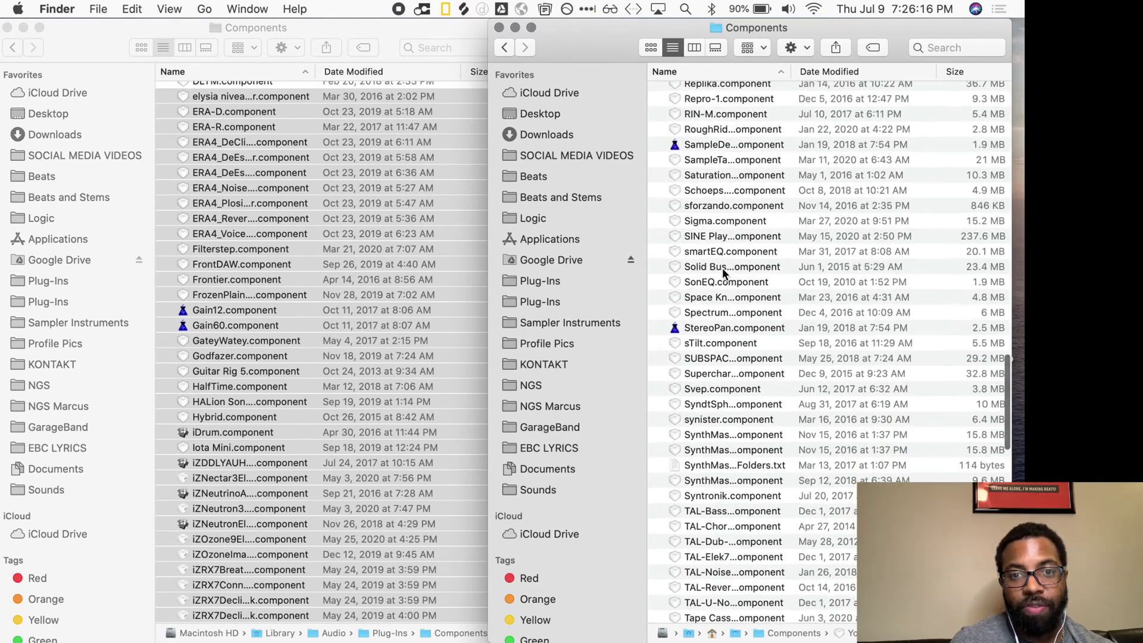
scroll(723, 267, up, 15)
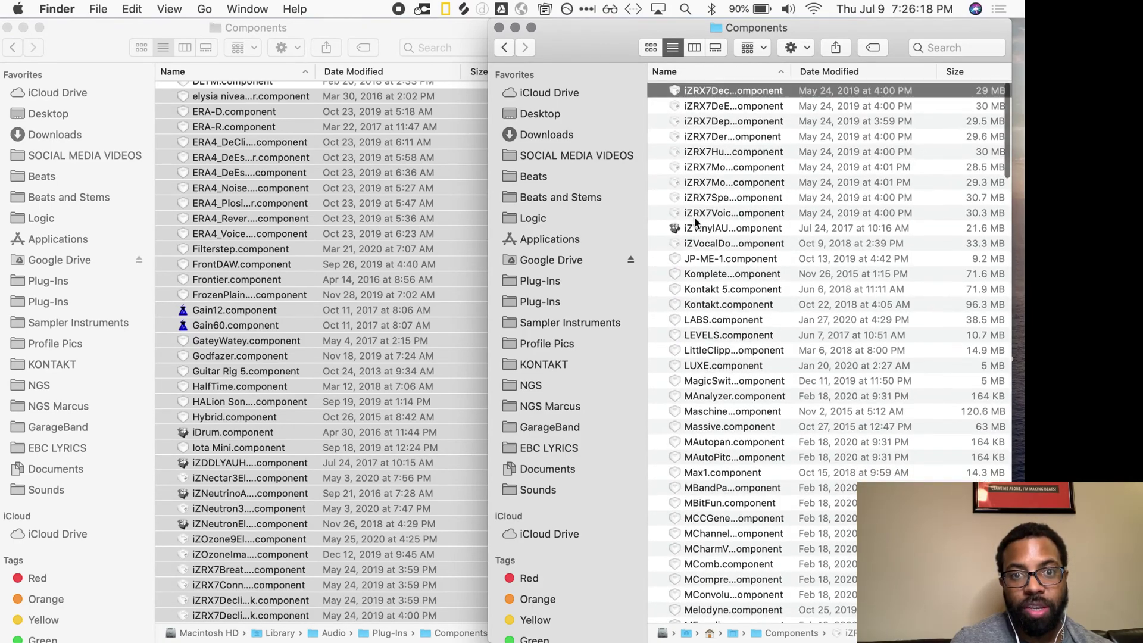
scroll(694, 216, down, 20)
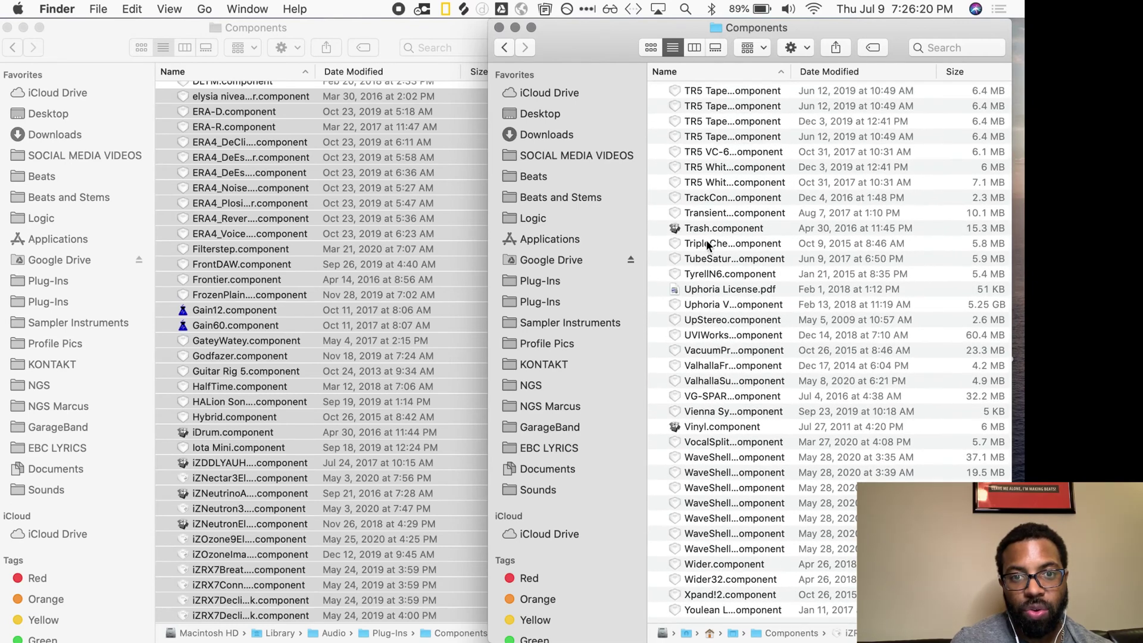
scroll(707, 243, up, 1)
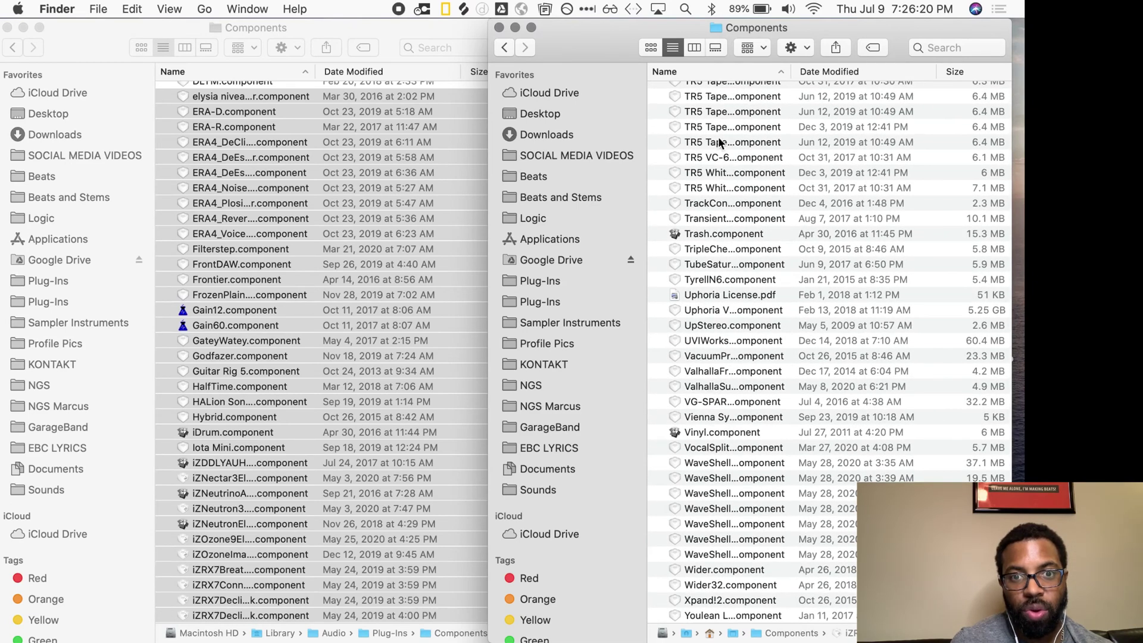
shift+click(702, 280)
drag(690, 279, 262, 229)
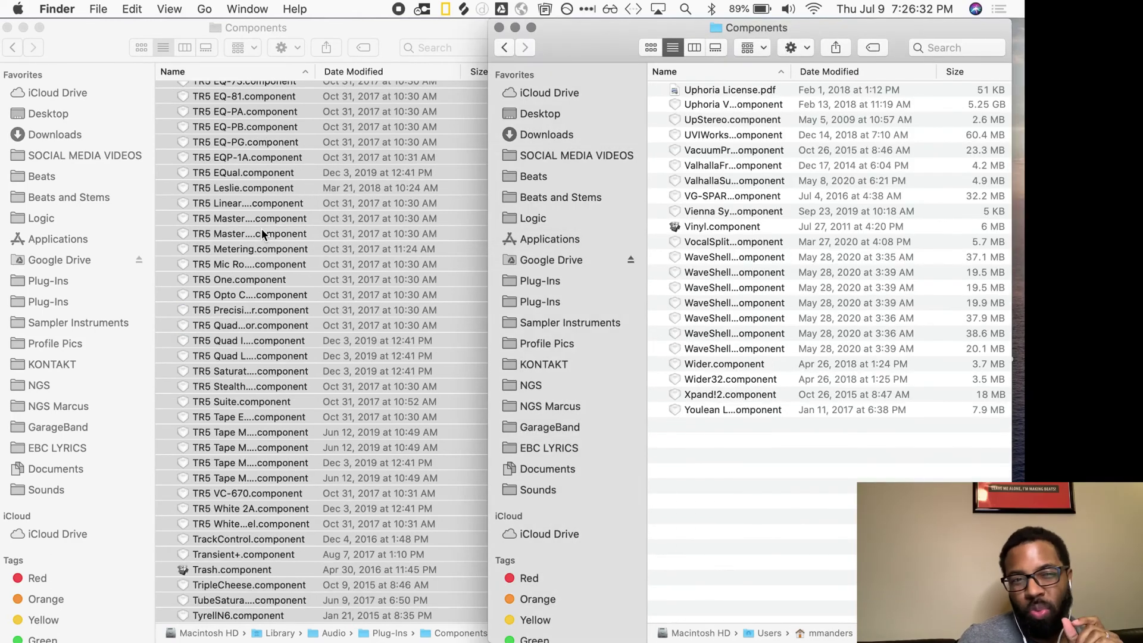
Step: Relaunch Logic Pro X from the Dock, dismiss the trial-expiry notice, and hide it with Cmd-H
mouse_move(470, 619)
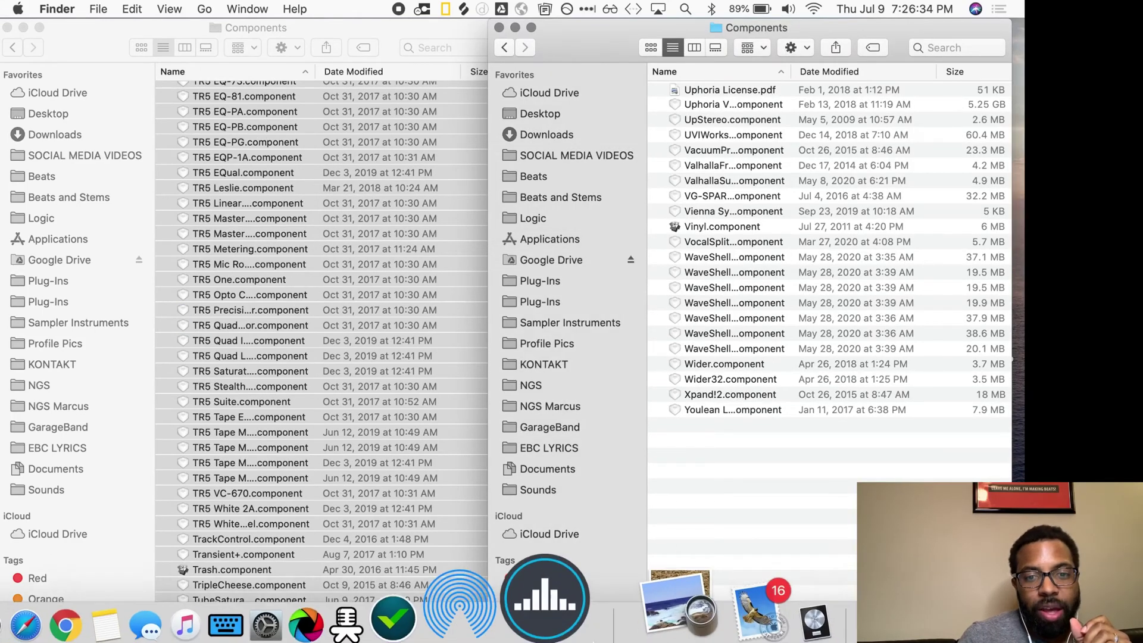
click(706, 594)
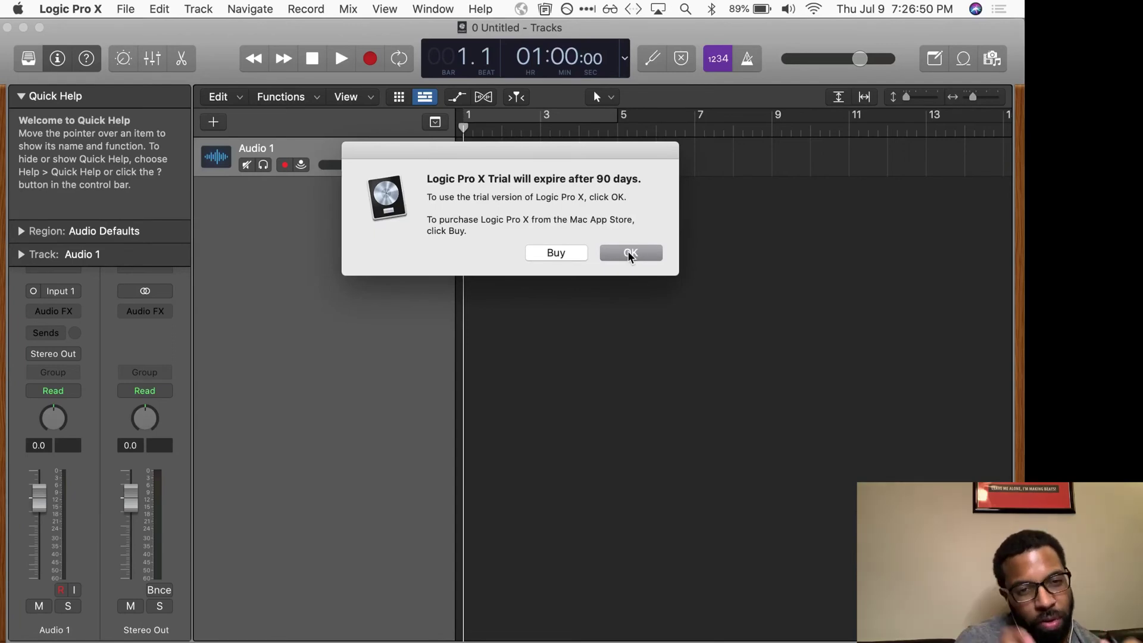
click(630, 255)
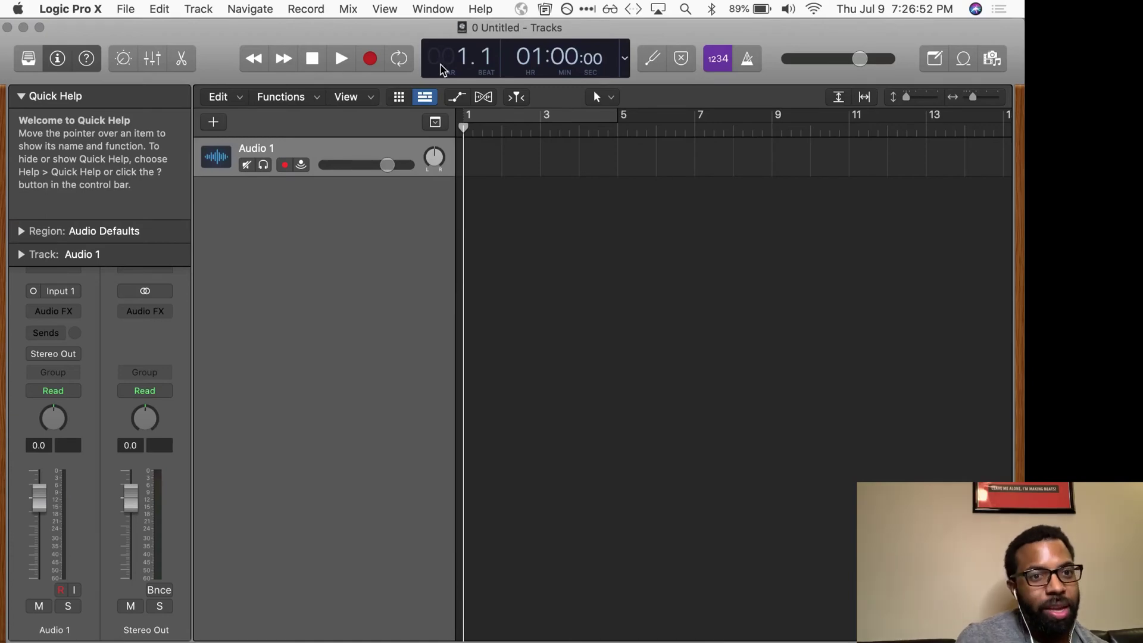
key(super+h)
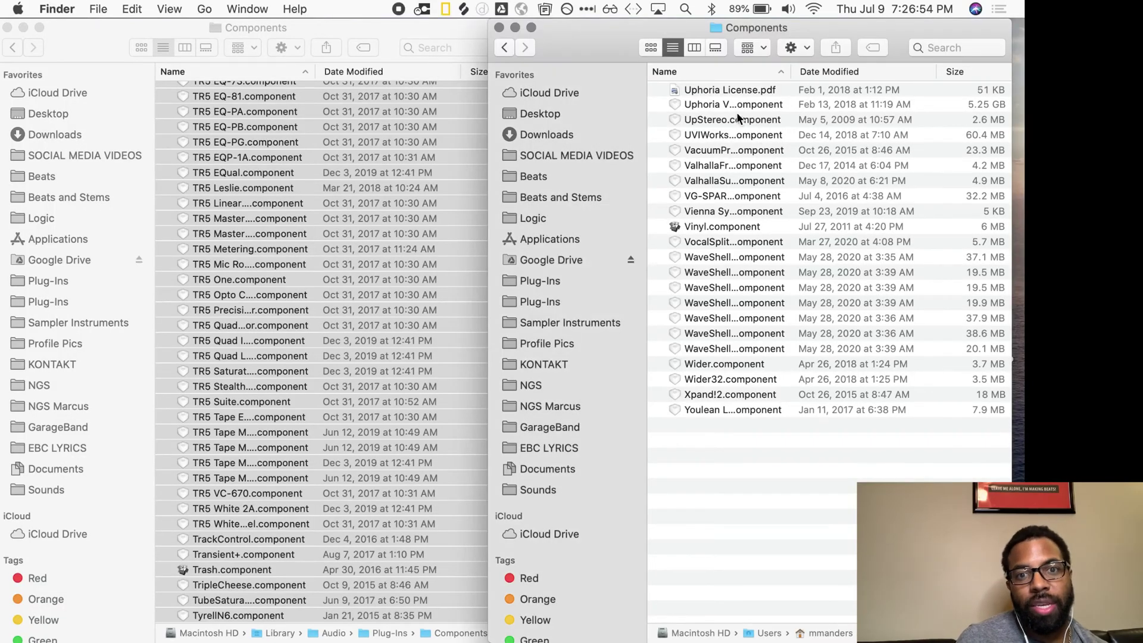
Step: Select the last 22 files, Uphoria License.pdf through Youlean, and move them into the system Components folder
click(729, 92)
key(super+a)
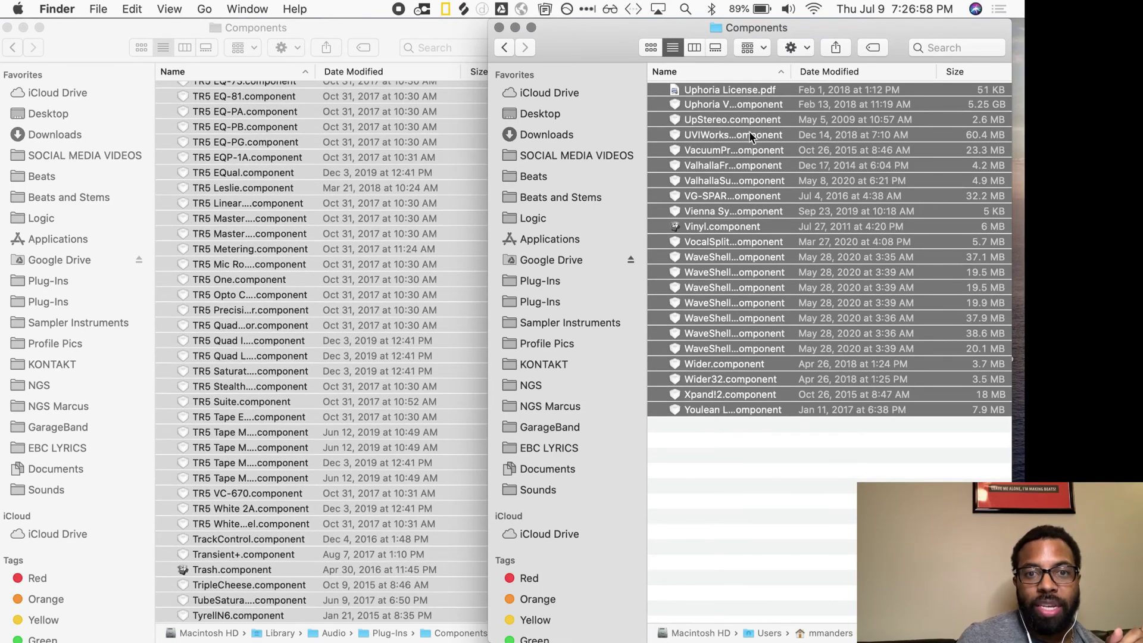
drag(734, 92, 275, 380)
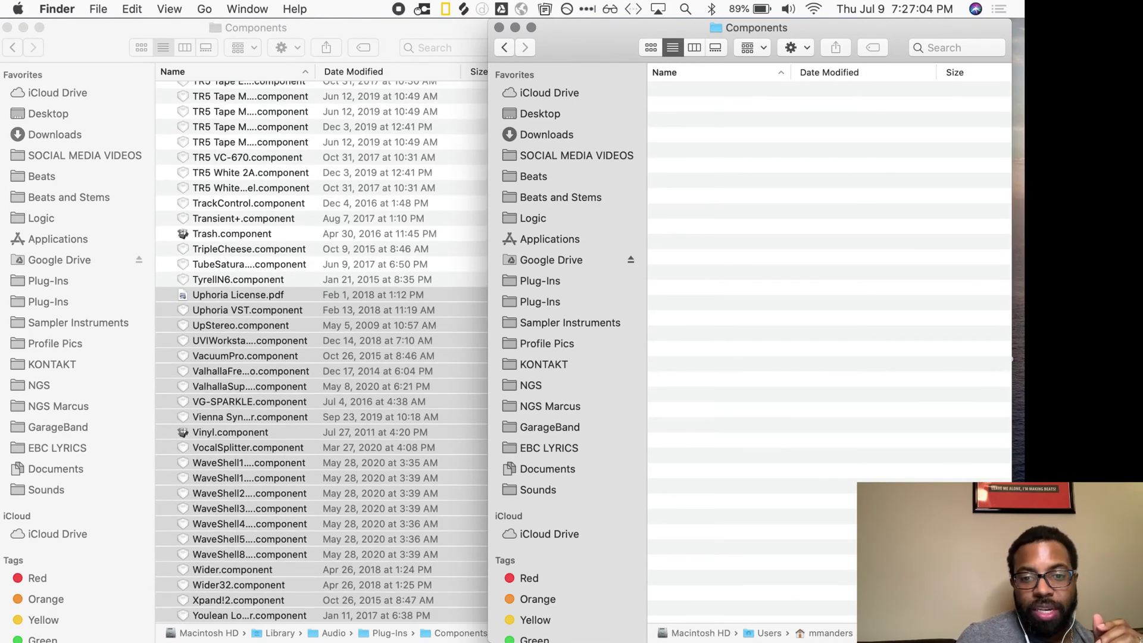
mouse_move(714, 625)
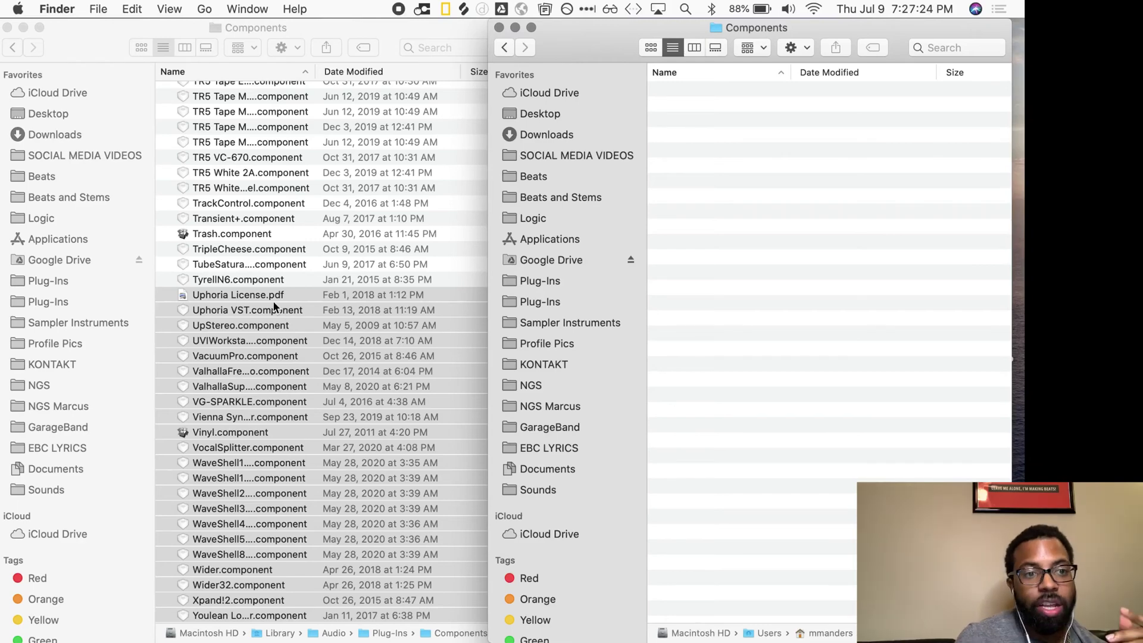
Step: Return the last batch of components from the system folder to the user Components folder
drag(256, 294, 787, 233)
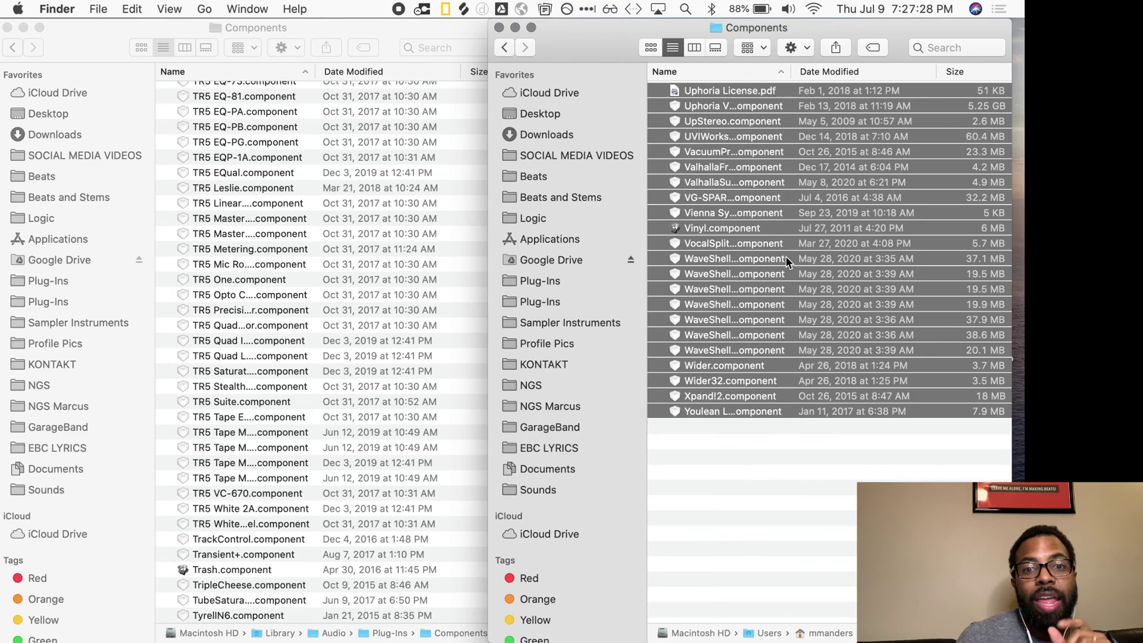
click(759, 444)
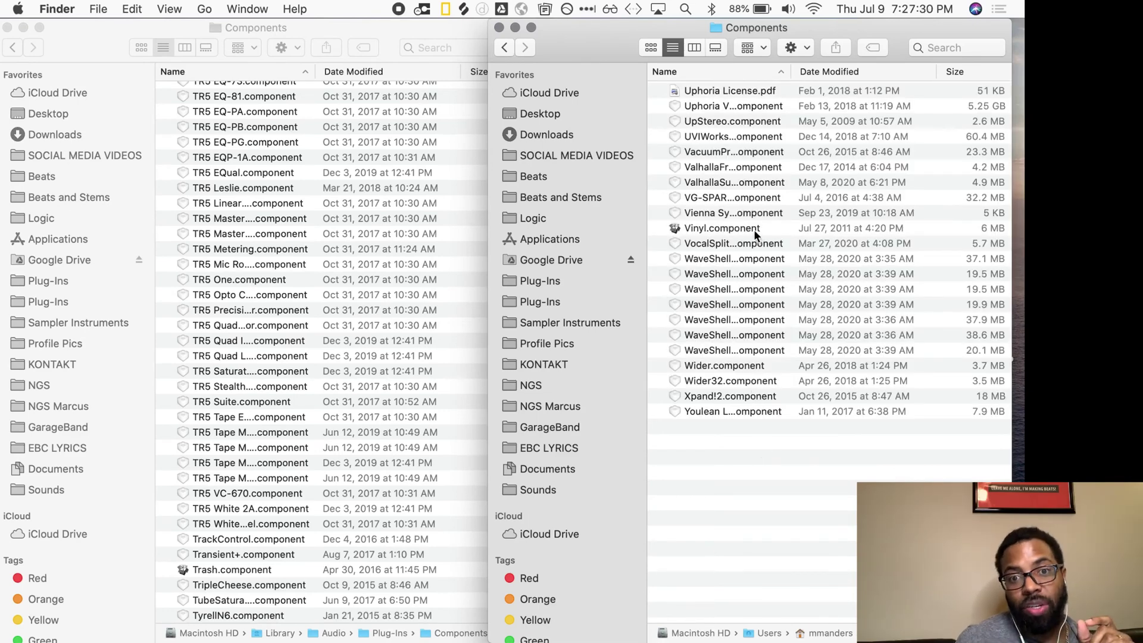
click(736, 213)
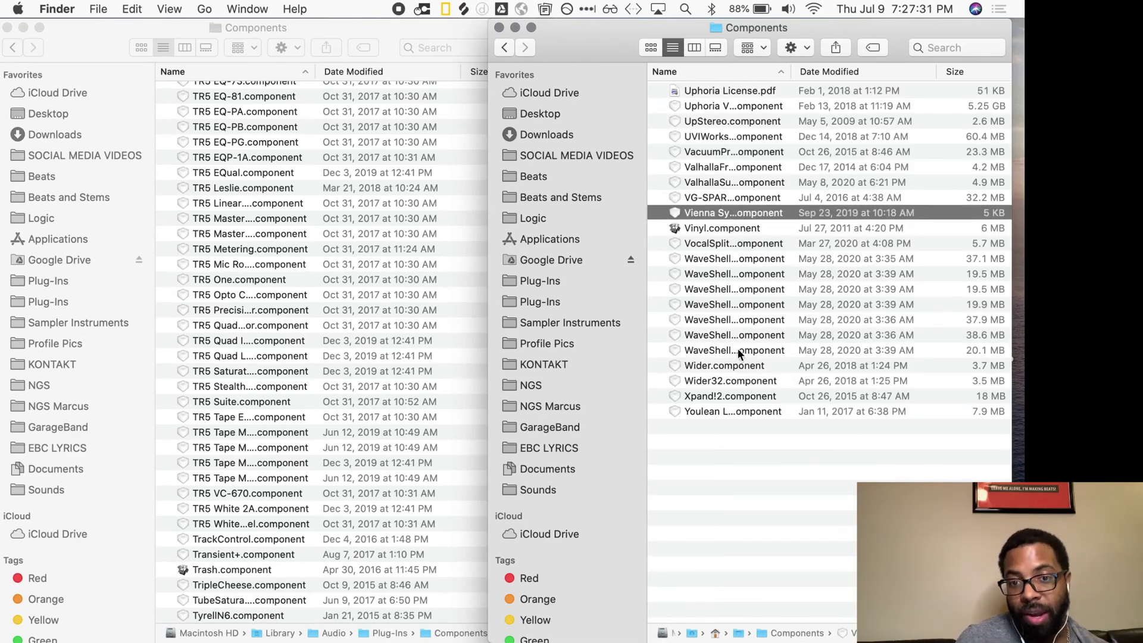
Step: Move the seven files from Uphoria License.pdf through the second Valhalla component into the system folder
click(723, 90)
shift+click(717, 183)
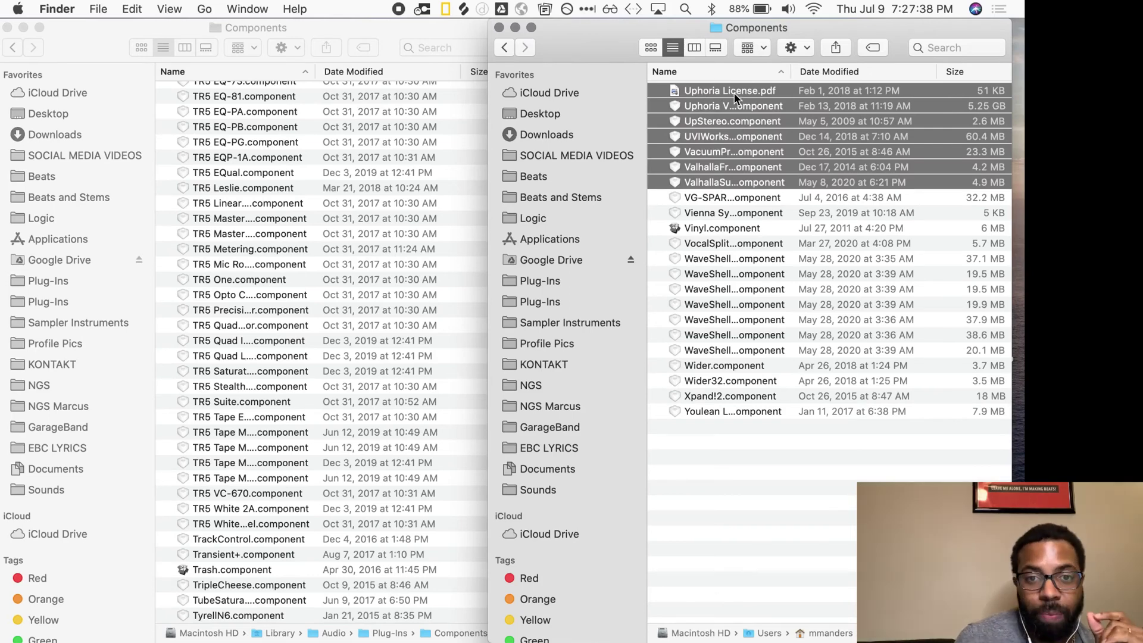
drag(687, 106, 289, 405)
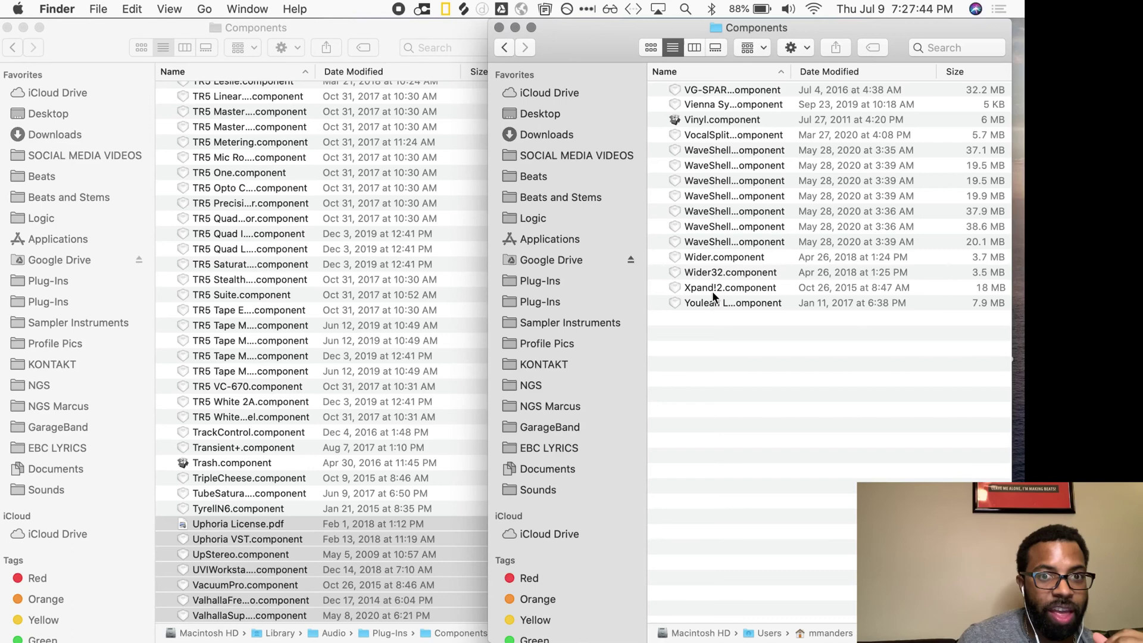
Step: Move the five files from VG-SPARKLE through the first WaveShell component into the system folder
click(731, 89)
shift+click(727, 118)
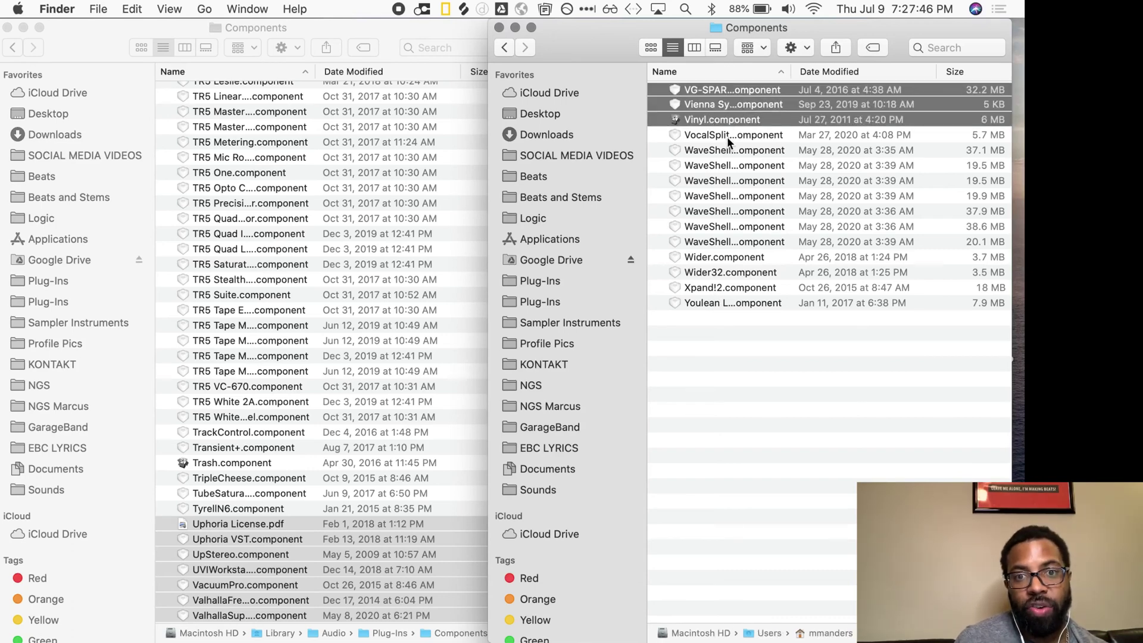
shift+click(727, 148)
drag(722, 87, 273, 241)
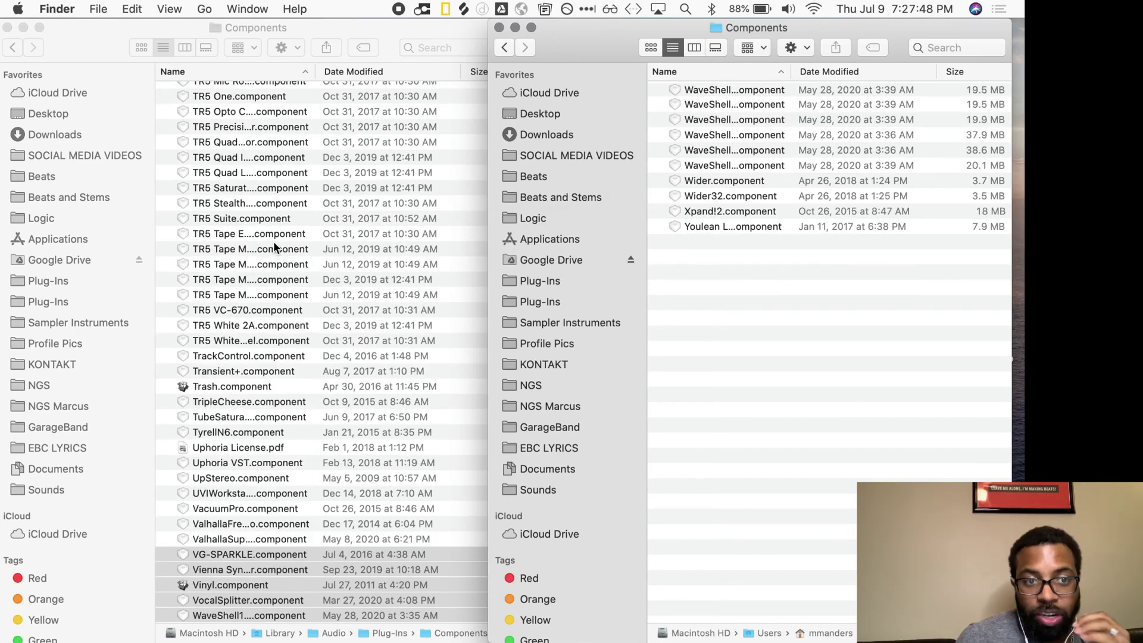
Step: Move five WaveShell components into the system folder, then return them to the user folder
click(737, 89)
shift+click(731, 122)
shift+click(731, 148)
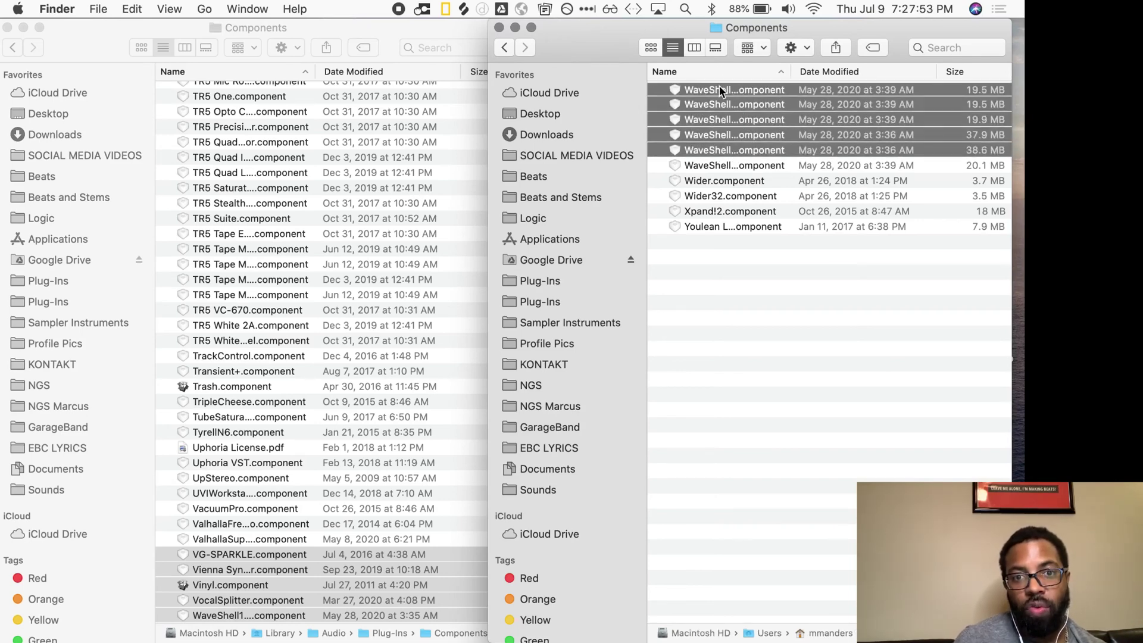
drag(720, 90, 351, 231)
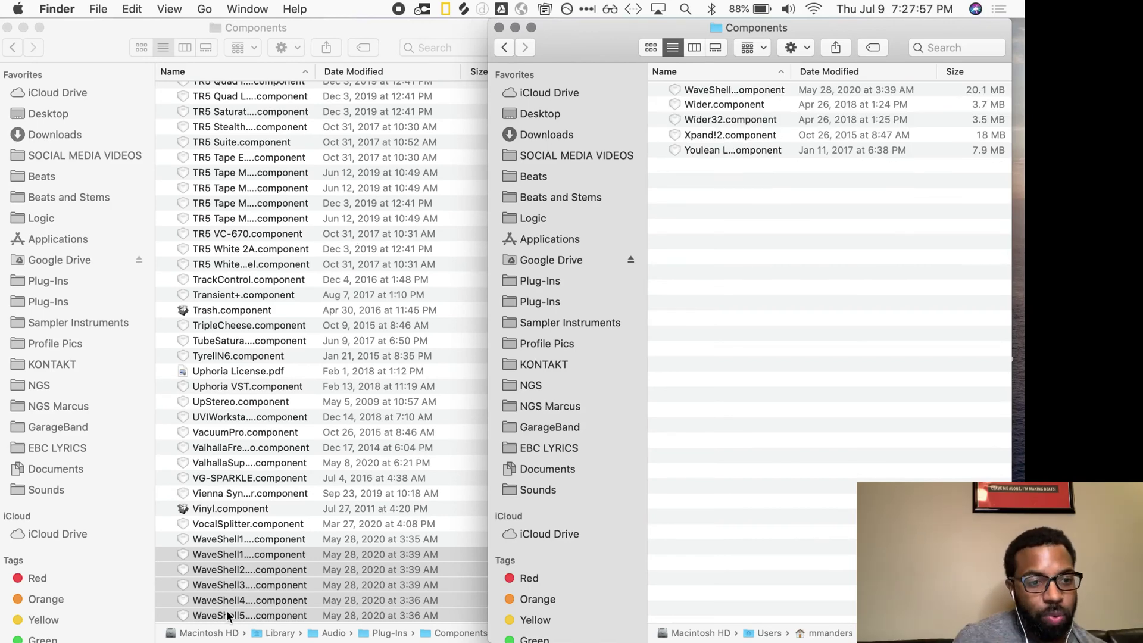
drag(234, 558, 741, 428)
Step: Move WaveShell components one at a time into the system Components folder
key(Up)
key(Up)
key(Up)
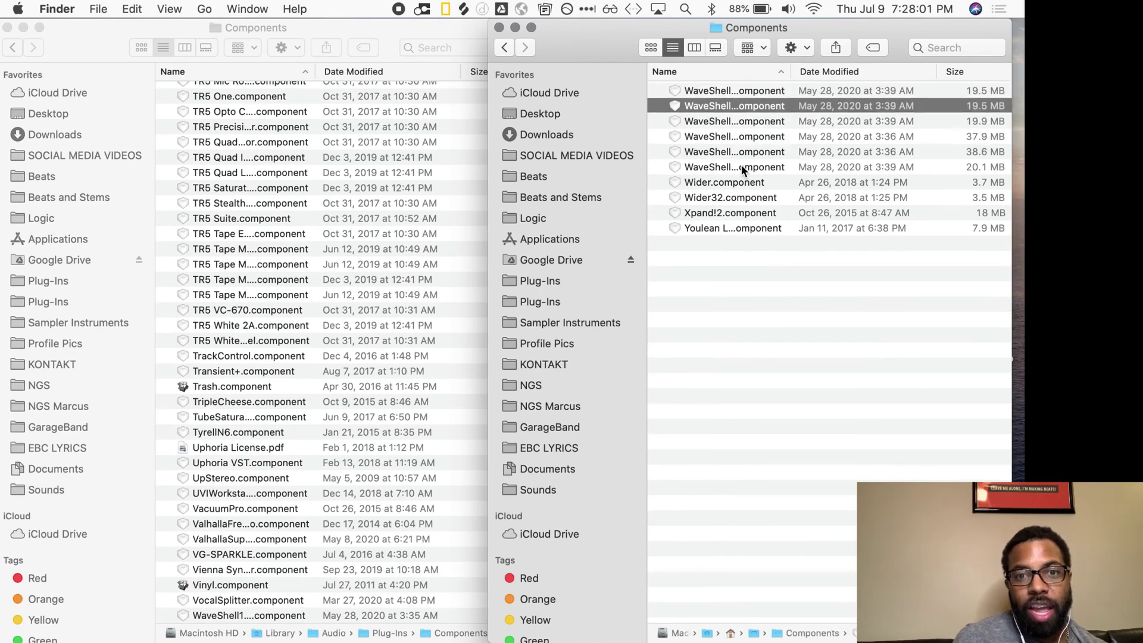
click(705, 91)
drag(705, 91, 406, 145)
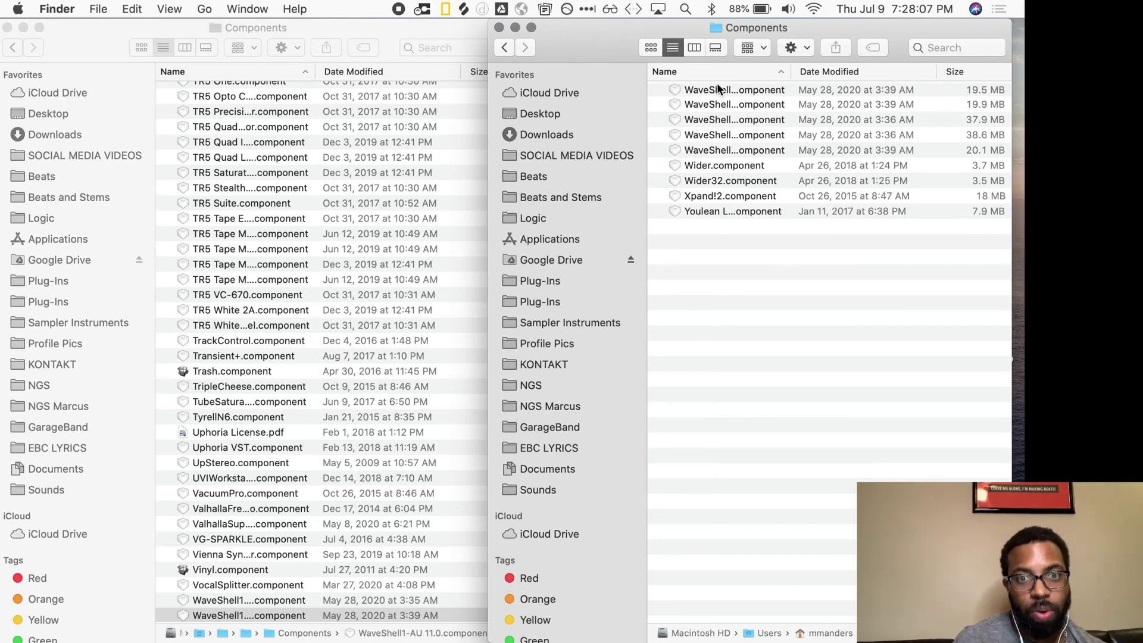
drag(716, 86, 282, 282)
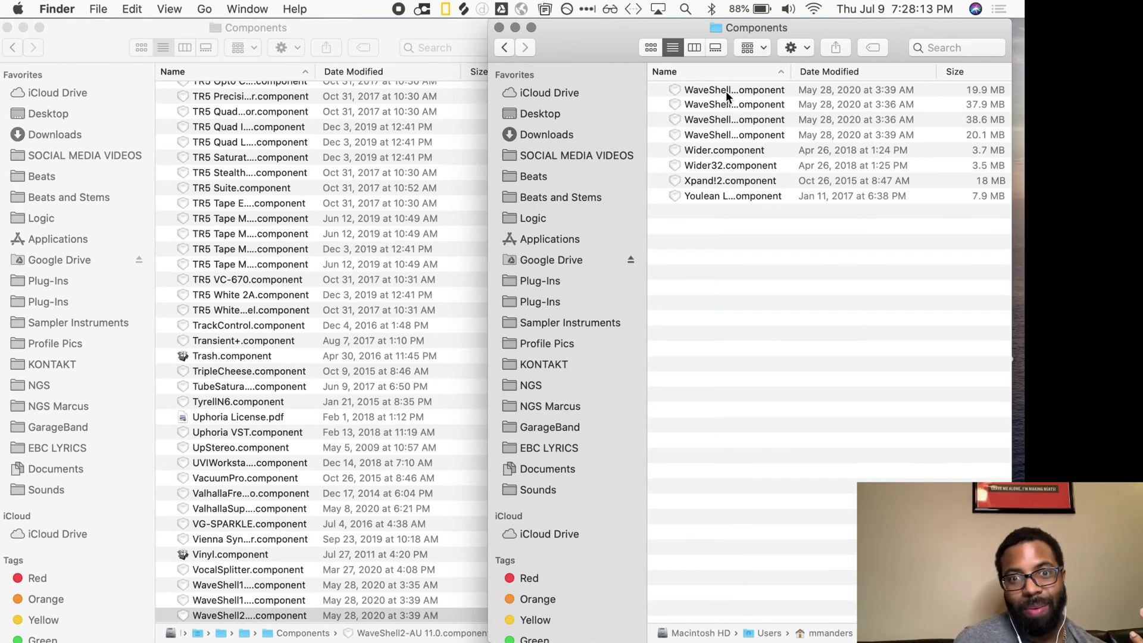
Step: Move WaveShell3-AU 11.0.component into the system Components folder
drag(725, 89, 306, 360)
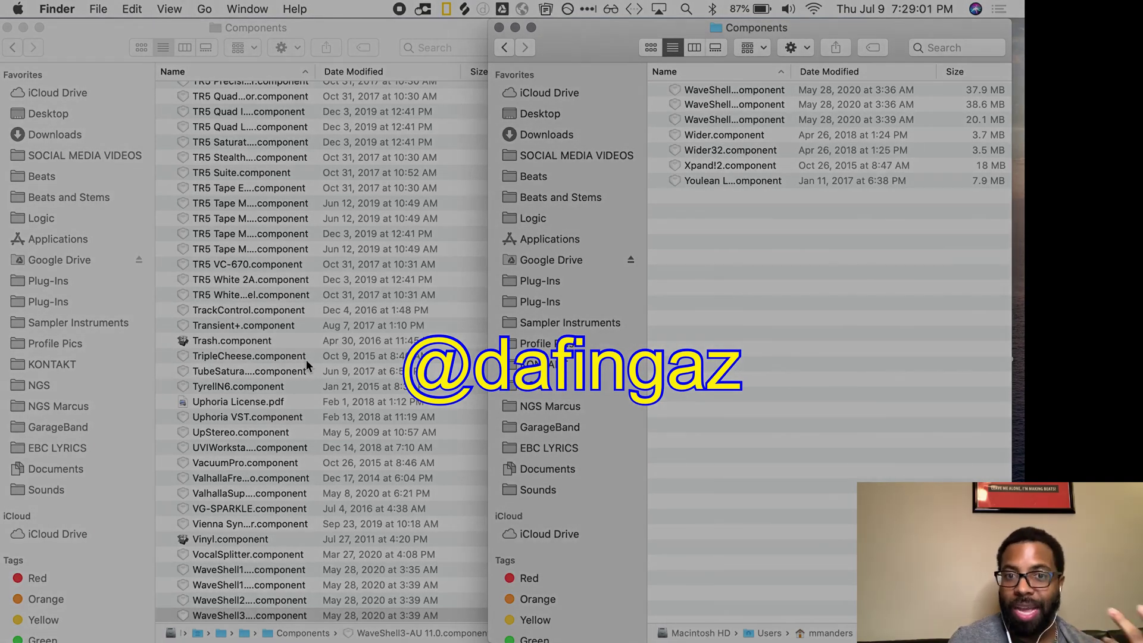
Step: Move all seven remaining files, WaveShell4 through Youlean, into the system Components folder
key(super+a)
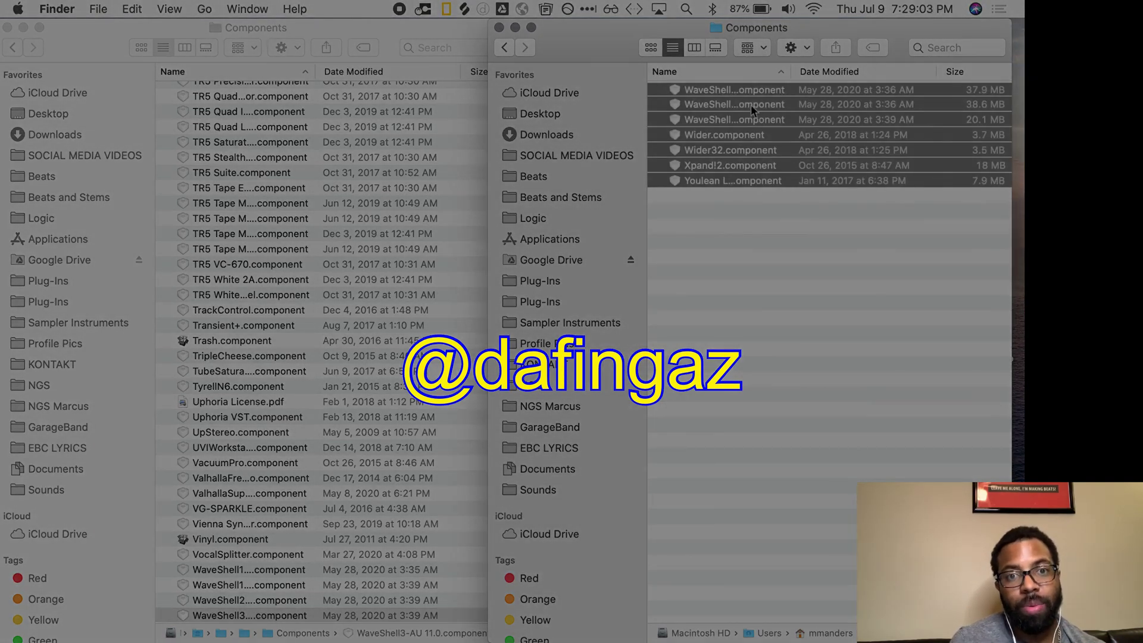
drag(731, 91, 344, 251)
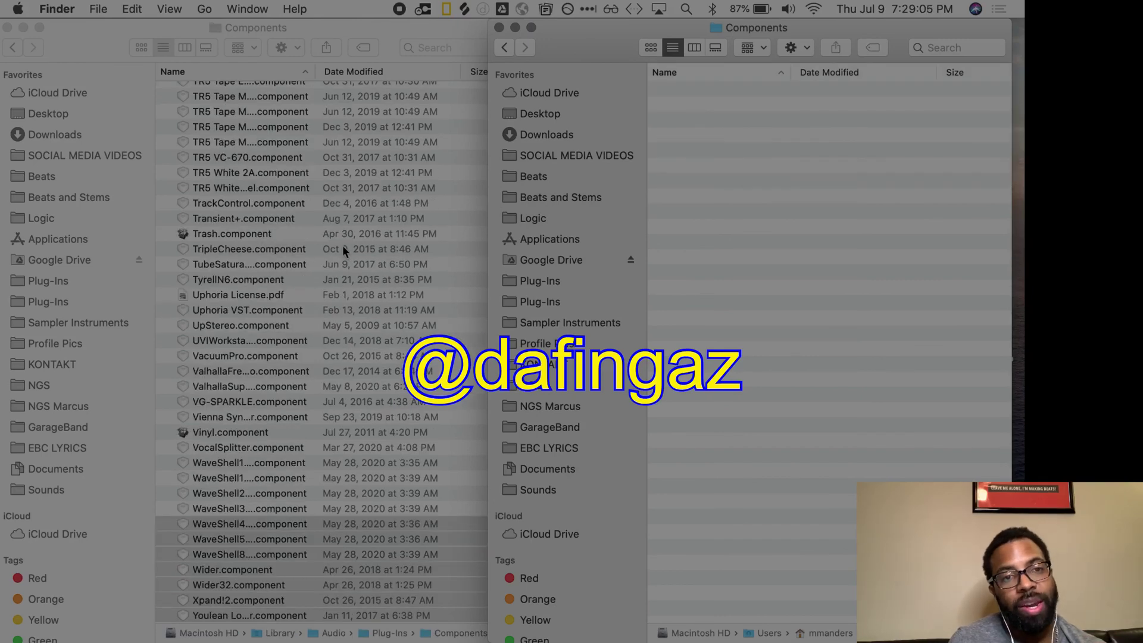